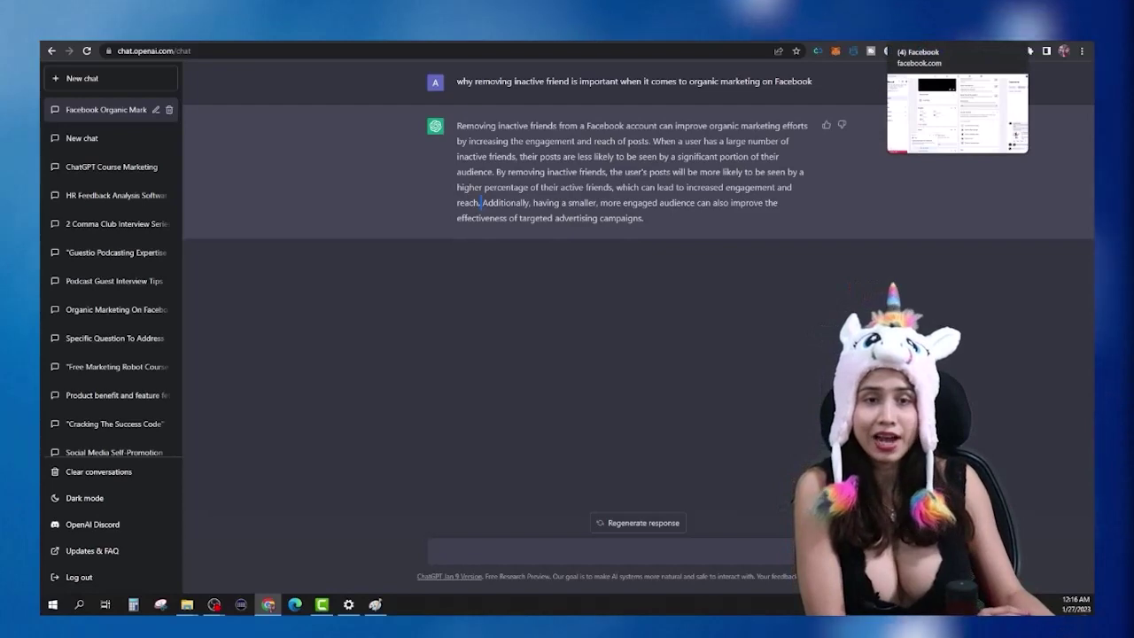
- Switch to Facebook and scroll the profile's cover, intro and live post about removing friends
{"action": "left_click", "coordinate": [939, 37]}
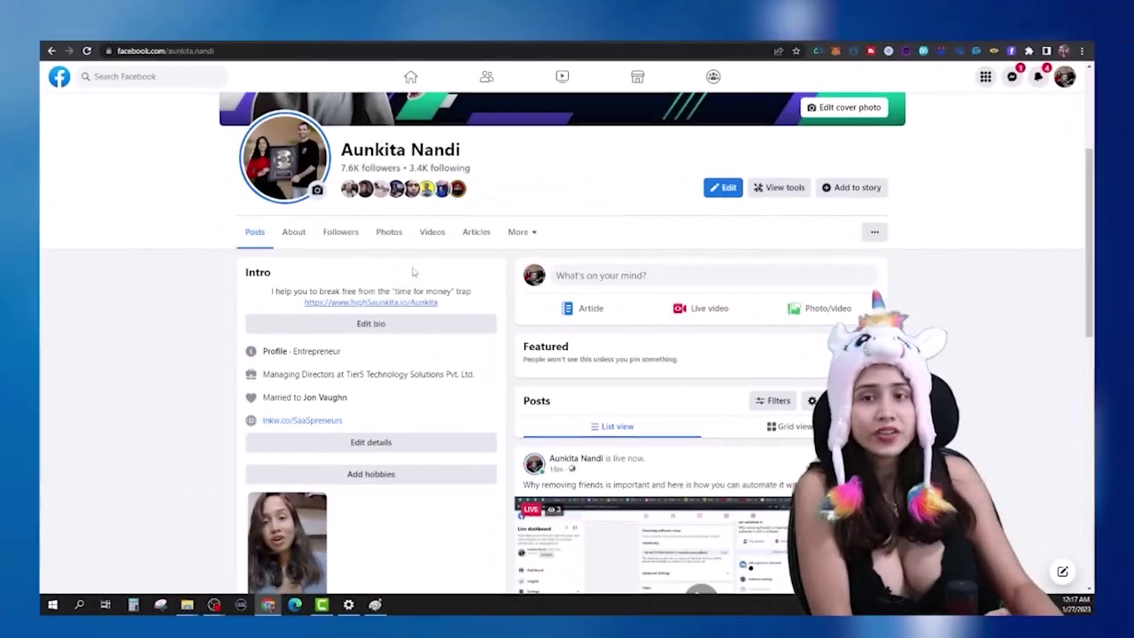
{"action": "scroll", "coordinate": [413, 272], "scroll_direction": "down", "scroll_amount": 1}
{"action": "scroll", "coordinate": [327, 248], "scroll_direction": "up", "scroll_amount": 2}
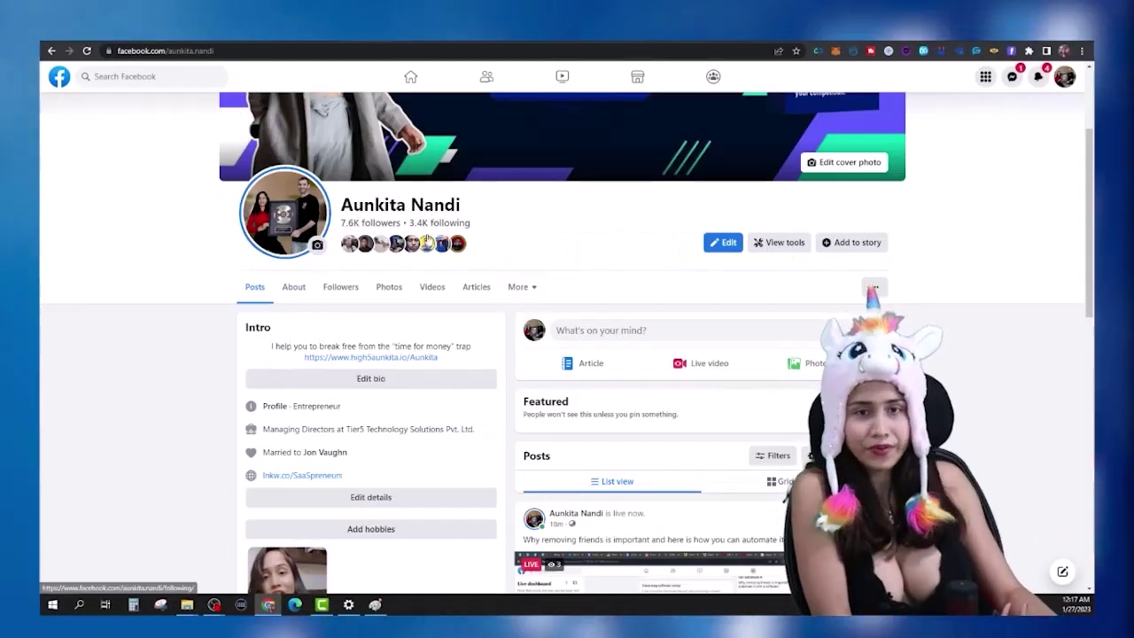
{"action": "scroll", "coordinate": [993, 196], "scroll_direction": "down", "scroll_amount": 2}
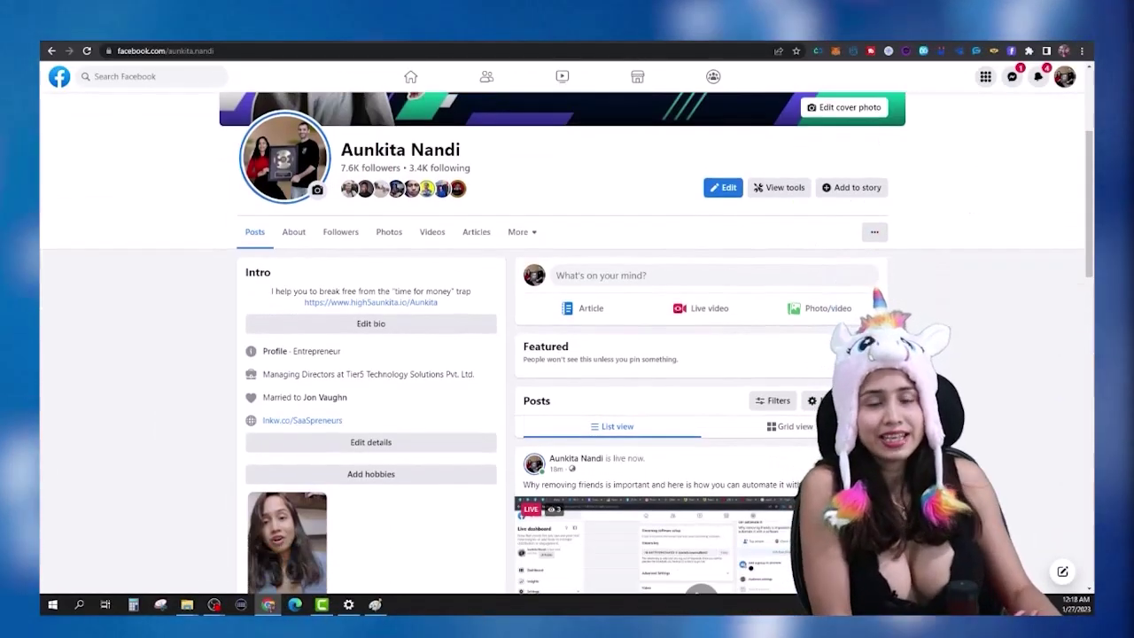
{"action": "scroll", "coordinate": [894, 301], "scroll_direction": "down", "scroll_amount": 3}
{"action": "scroll", "coordinate": [930, 341], "scroll_direction": "down", "scroll_amount": 3}
{"action": "scroll", "coordinate": [965, 381], "scroll_direction": "up", "scroll_amount": 3}
{"action": "scroll", "coordinate": [965, 380], "scroll_direction": "up", "scroll_amount": 5}
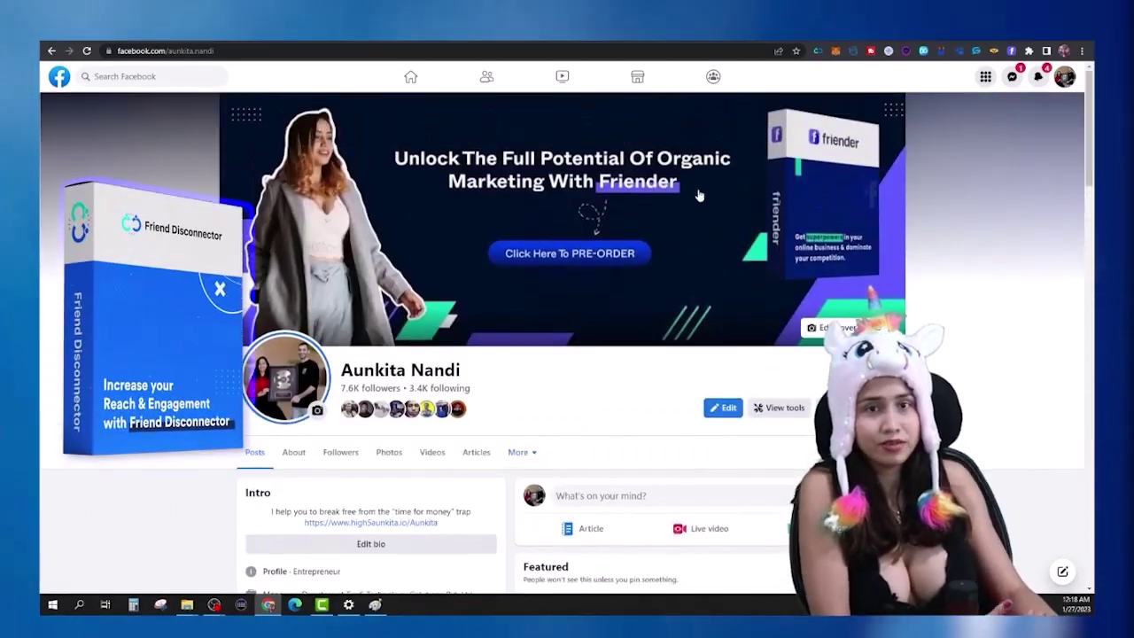
{"action": "scroll", "coordinate": [844, 297], "scroll_direction": "down", "scroll_amount": 6}
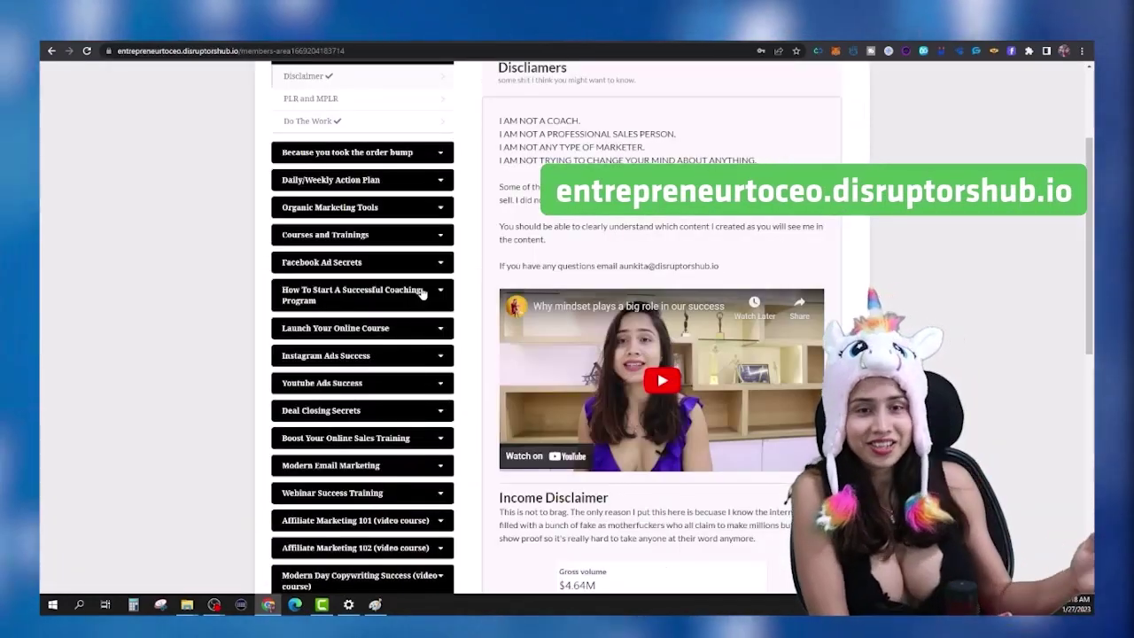
- Expand the Daily/Weekly Action Plan lessons and Organic Marketing Tools, then collapse Organic Marketing Tools
{"action": "scroll", "coordinate": [388, 267], "scroll_direction": "up", "scroll_amount": 3}
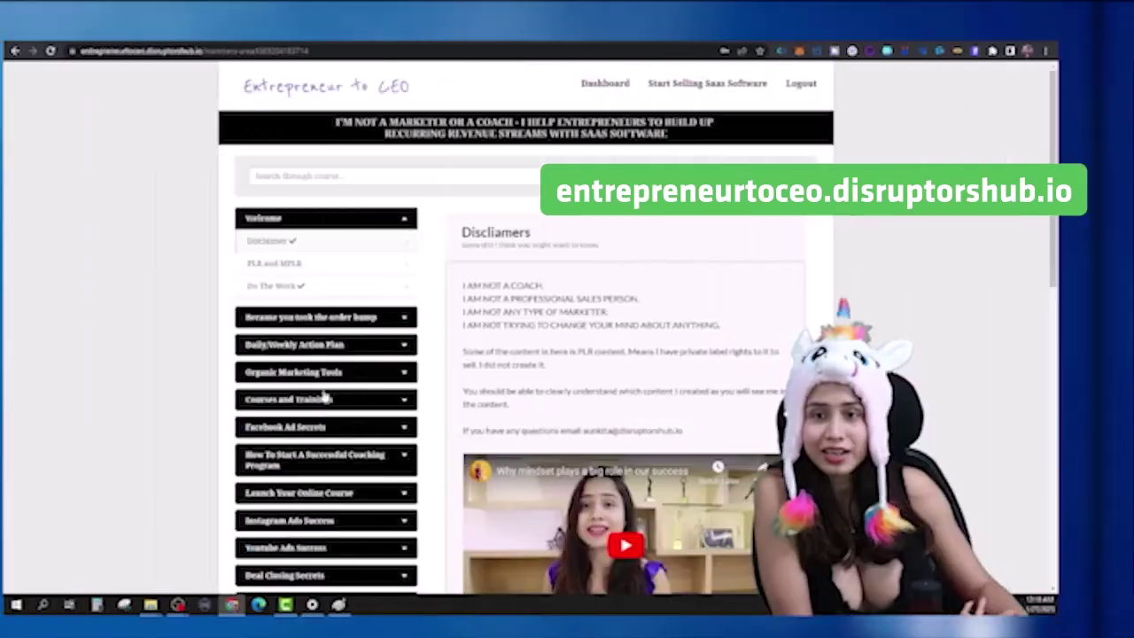
{"action": "left_click", "coordinate": [338, 354]}
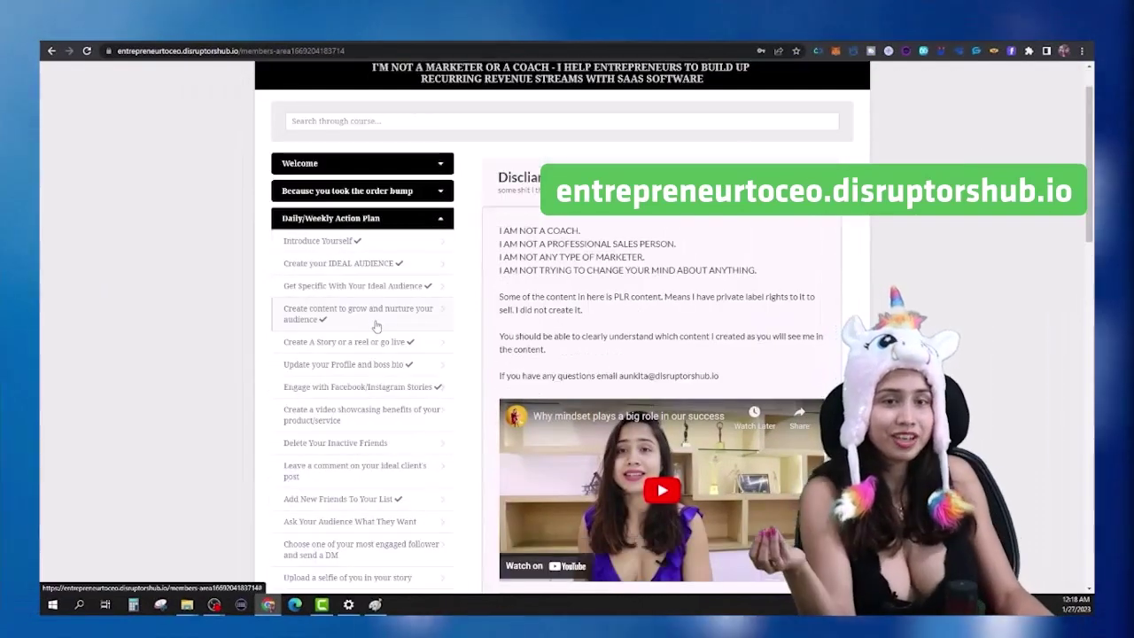
{"action": "scroll", "coordinate": [570, 443], "scroll_direction": "down", "scroll_amount": 5}
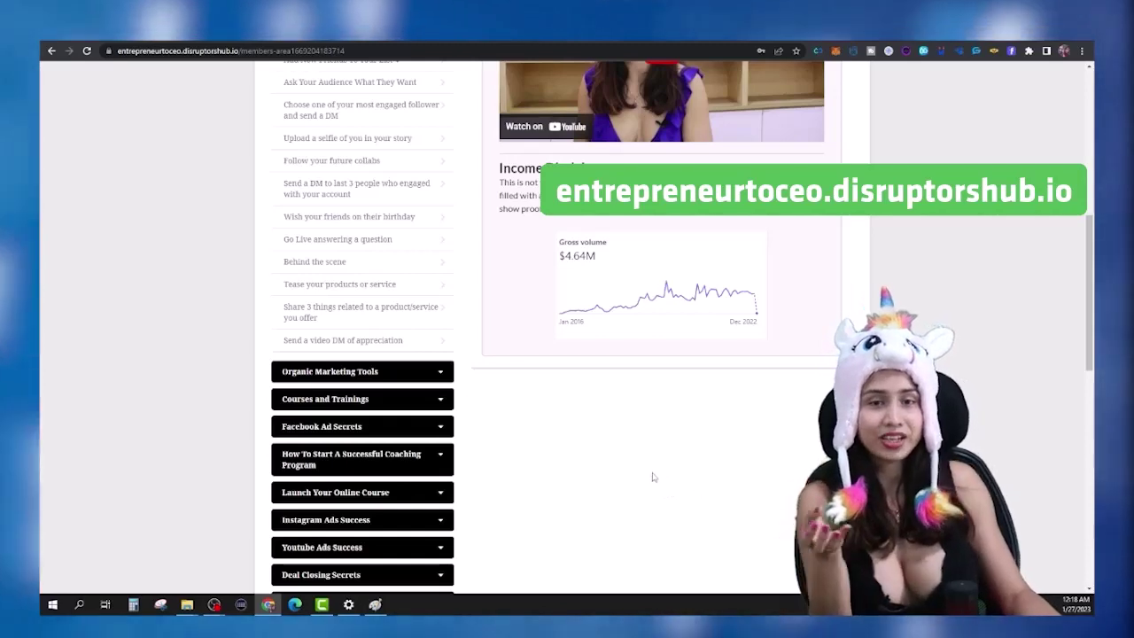
{"action": "scroll", "coordinate": [655, 476], "scroll_direction": "down", "scroll_amount": 2}
{"action": "left_click", "coordinate": [361, 206]}
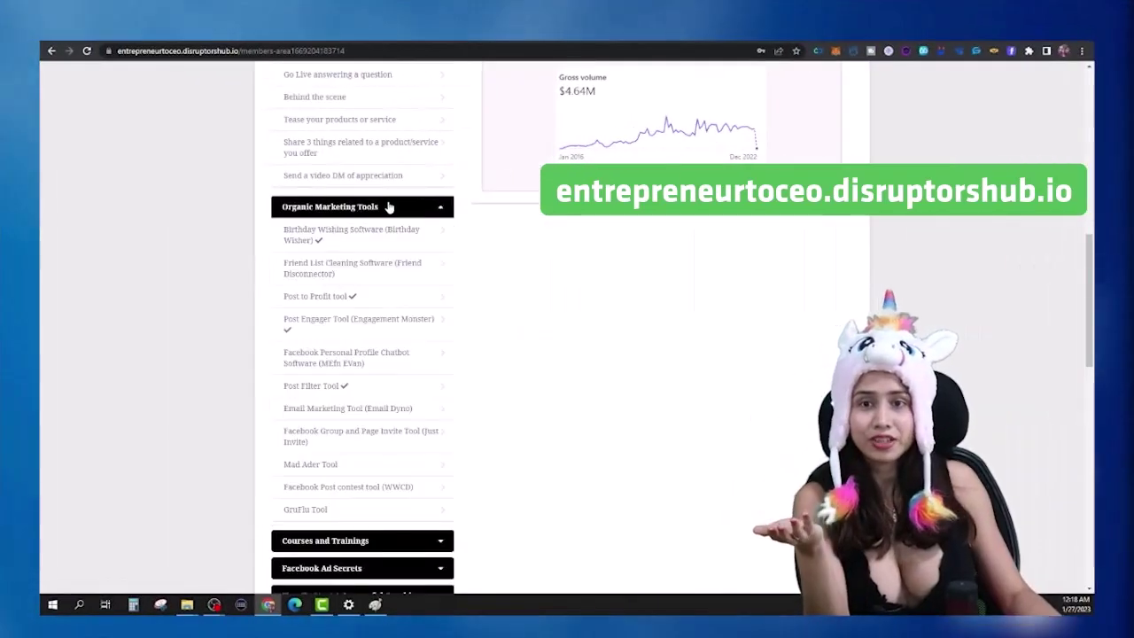
{"action": "left_click", "coordinate": [416, 209]}
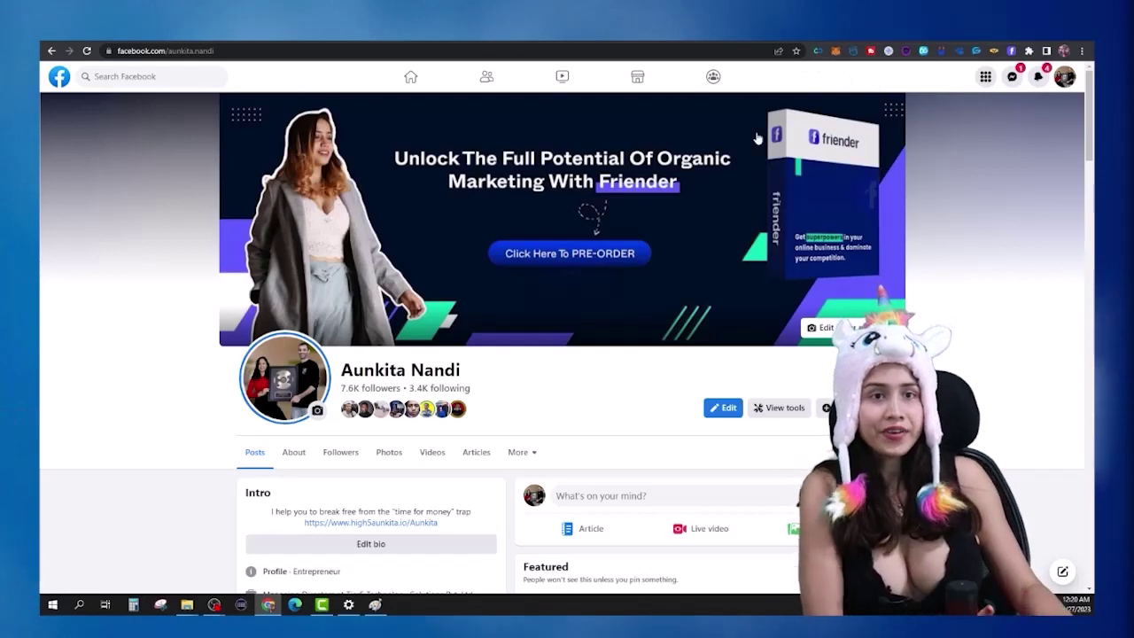
- Scroll down the friends list, reviewing labels like partner, Elite, software user and Unlabeled
{"action": "scroll", "coordinate": [612, 364], "scroll_direction": "down", "scroll_amount": 2}
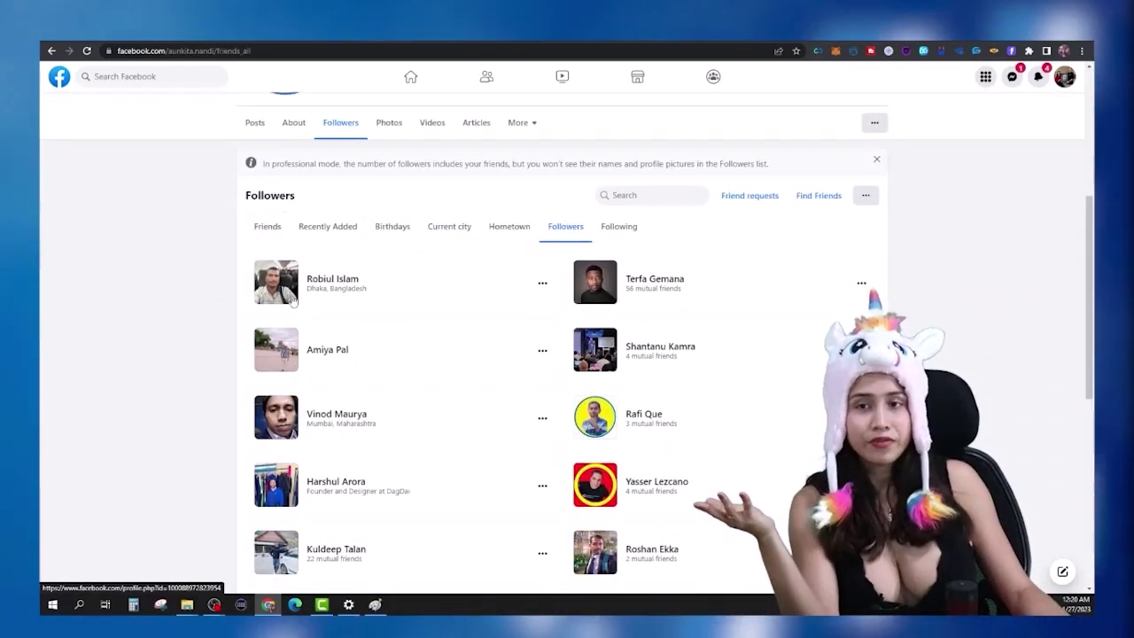
{"action": "scroll", "coordinate": [683, 426], "scroll_direction": "down", "scroll_amount": 2}
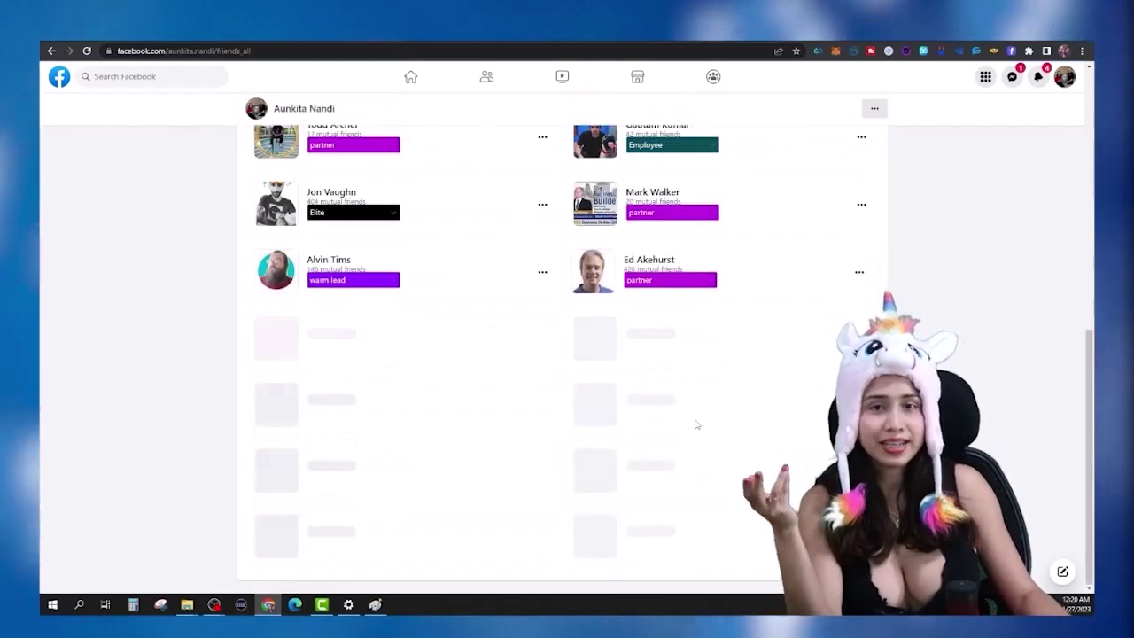
{"action": "scroll", "coordinate": [689, 435], "scroll_direction": "down", "scroll_amount": 3}
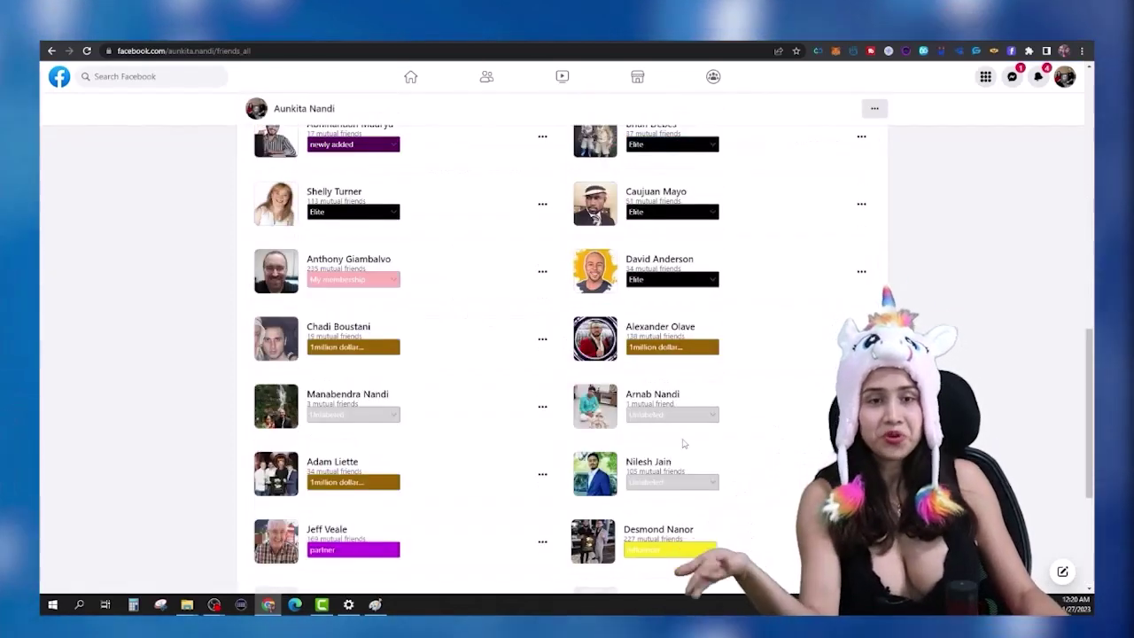
{"action": "scroll", "coordinate": [683, 438], "scroll_direction": "down", "scroll_amount": 3}
{"action": "mouse_move", "coordinate": [594, 340]}
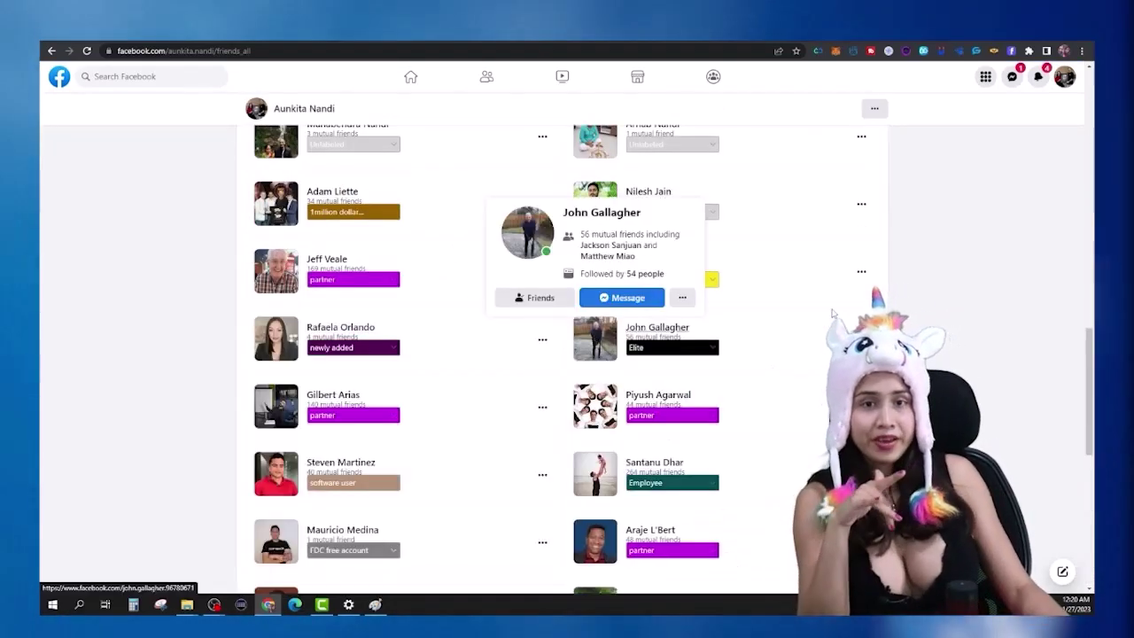
{"action": "scroll", "coordinate": [846, 290], "scroll_direction": "down", "scroll_amount": 3}
{"action": "scroll", "coordinate": [828, 314], "scroll_direction": "down", "scroll_amount": 3}
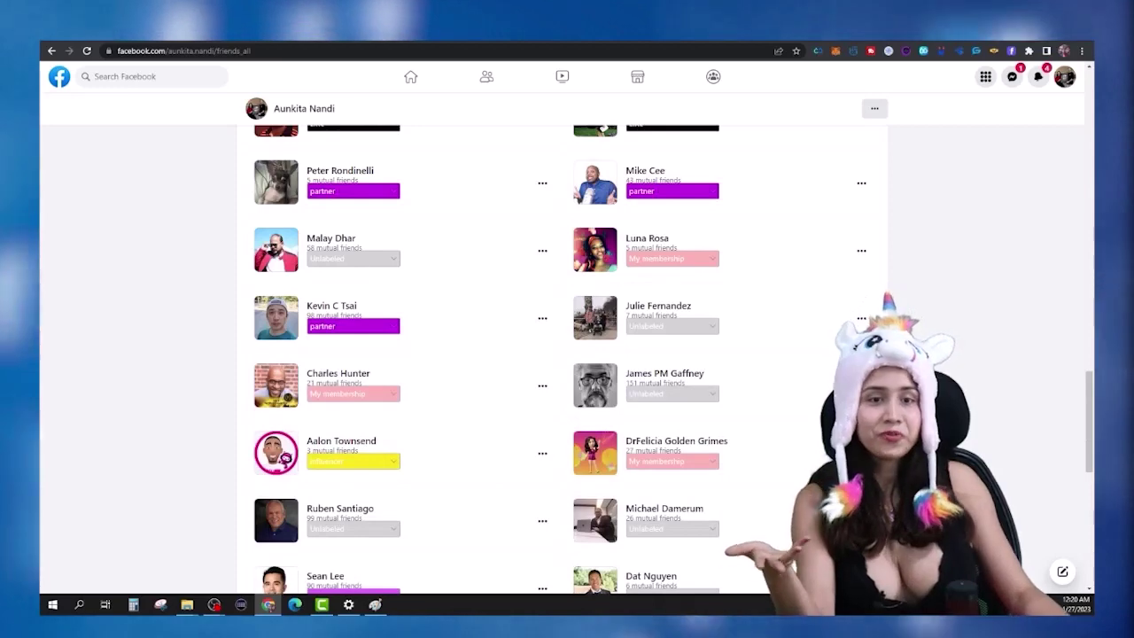
{"action": "scroll", "coordinate": [468, 273], "scroll_direction": "down", "scroll_amount": 15}
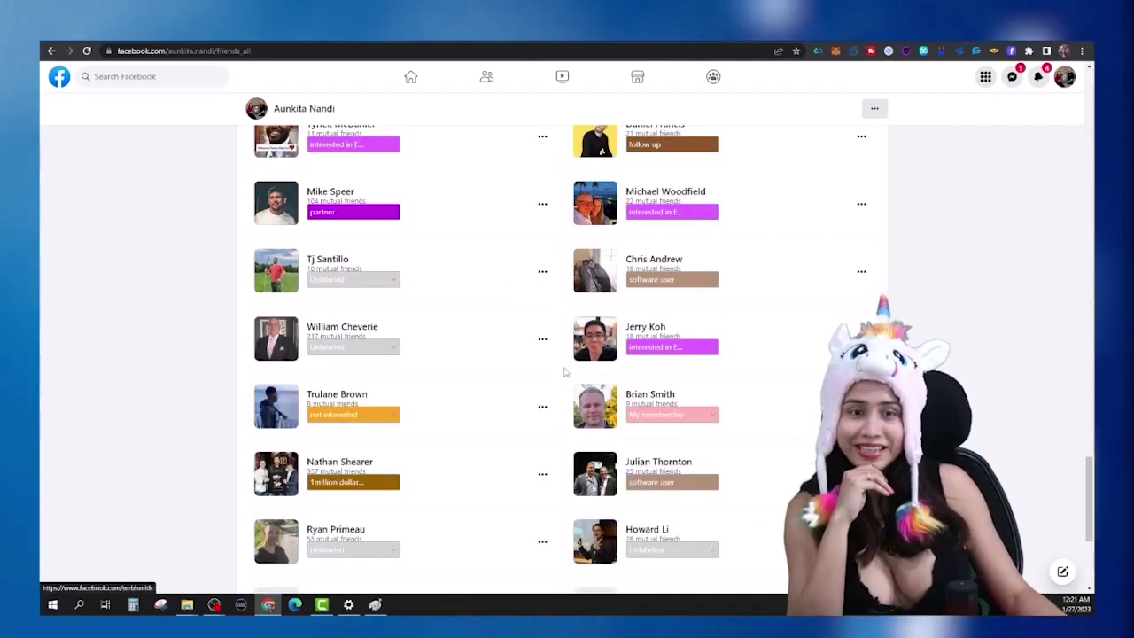
{"action": "scroll", "coordinate": [588, 382], "scroll_direction": "down", "scroll_amount": 3}
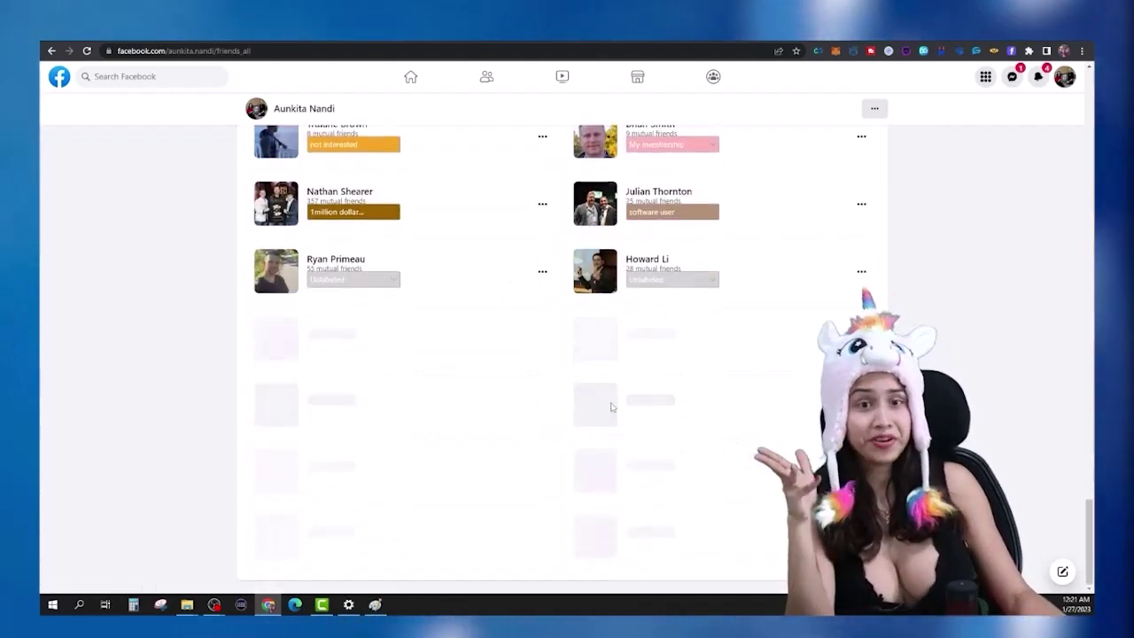
{"action": "scroll", "coordinate": [611, 354], "scroll_direction": "down", "scroll_amount": 3}
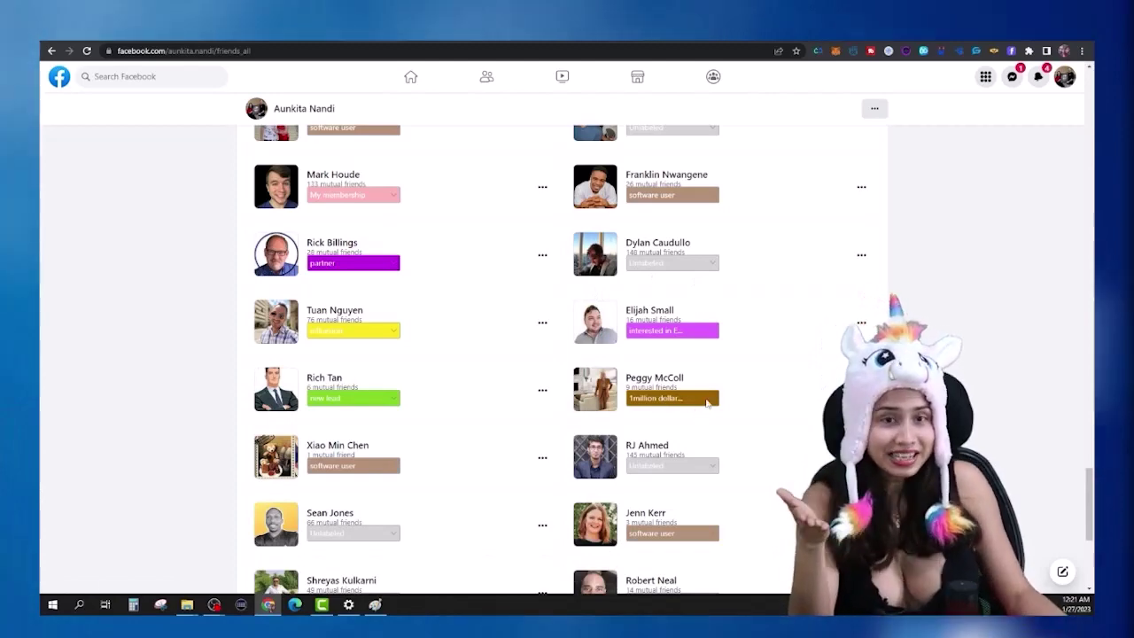
{"action": "scroll", "coordinate": [820, 395], "scroll_direction": "down", "scroll_amount": 1}
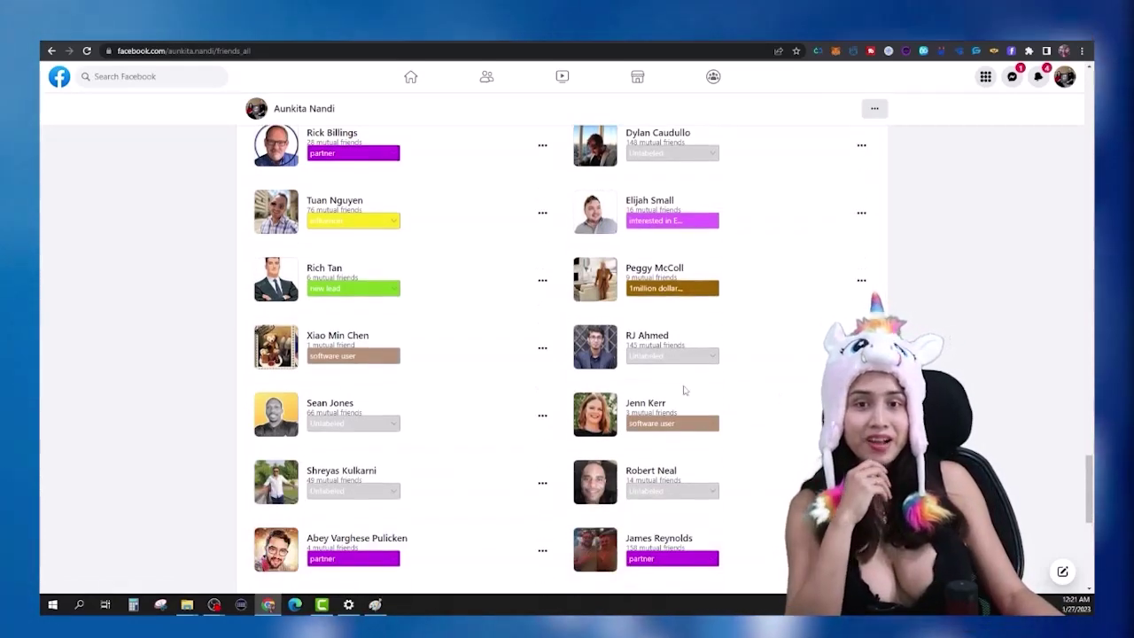
{"action": "scroll", "coordinate": [769, 384], "scroll_direction": "down", "scroll_amount": 3}
{"action": "scroll", "coordinate": [763, 389], "scroll_direction": "down", "scroll_amount": 1}
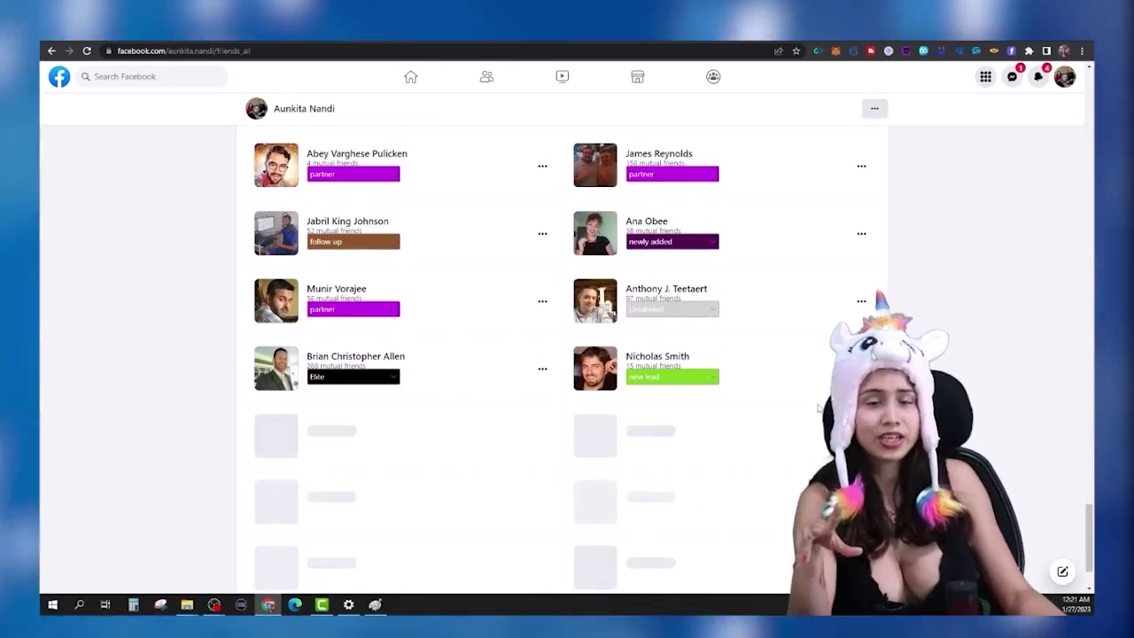
{"action": "scroll", "coordinate": [816, 395], "scroll_direction": "down", "scroll_amount": 3}
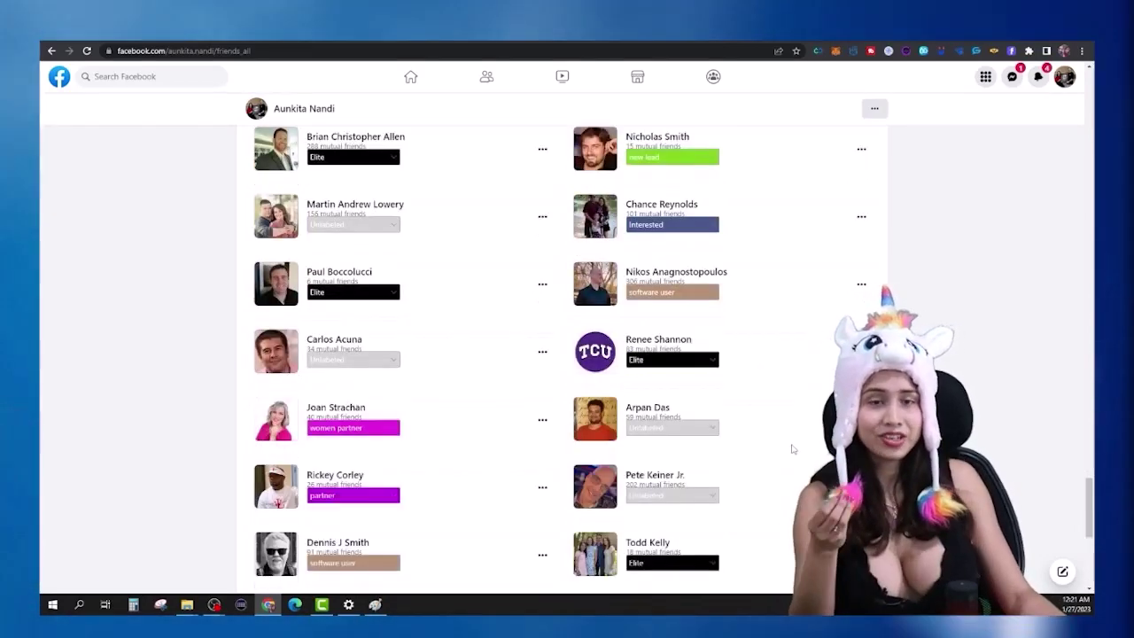
{"action": "scroll", "coordinate": [762, 434], "scroll_direction": "down", "scroll_amount": 5}
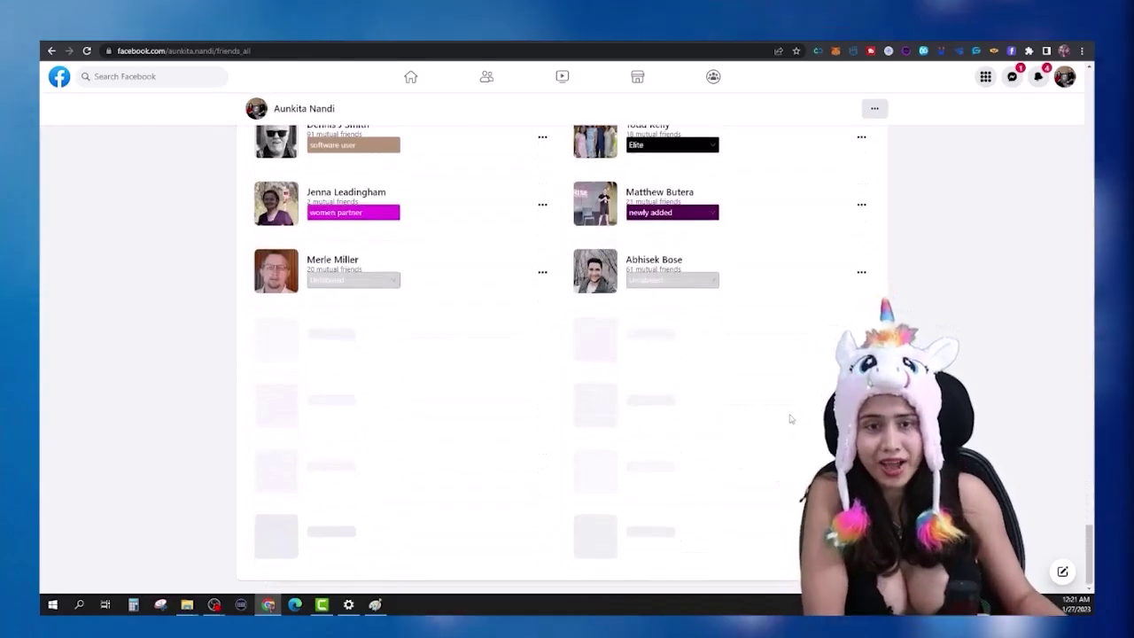
{"action": "scroll", "coordinate": [791, 422], "scroll_direction": "up", "scroll_amount": 2}
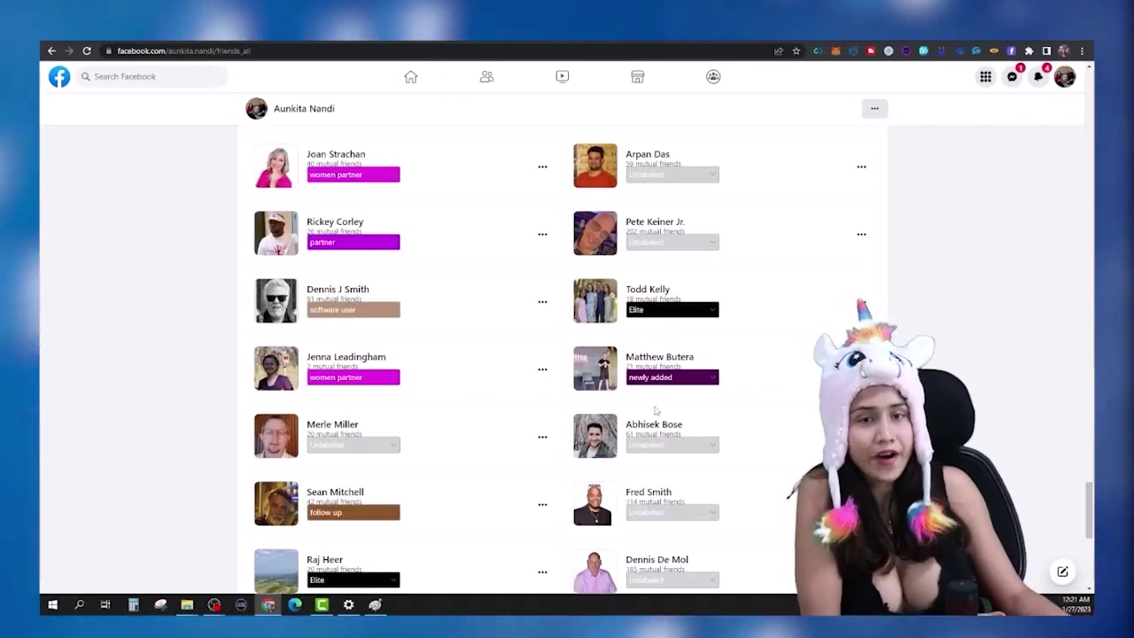
- Open the Friend Disconnector extension popup and go to its friends Dashboard
{"action": "left_click", "coordinate": [818, 51]}
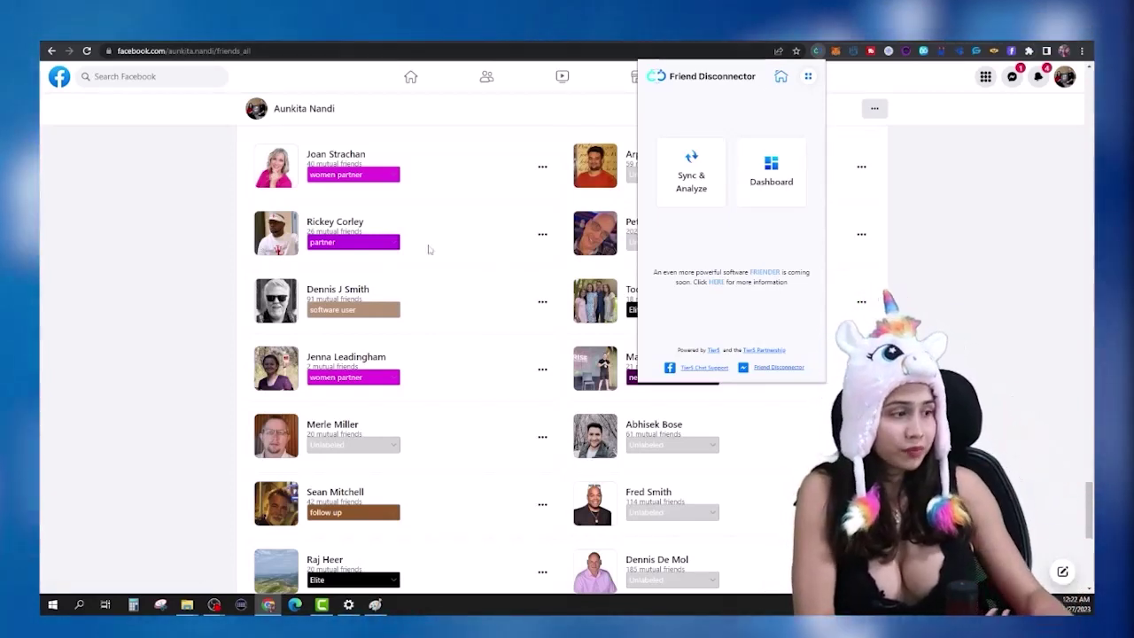
{"action": "left_click", "coordinate": [1018, 296]}
{"action": "left_click", "coordinate": [817, 50]}
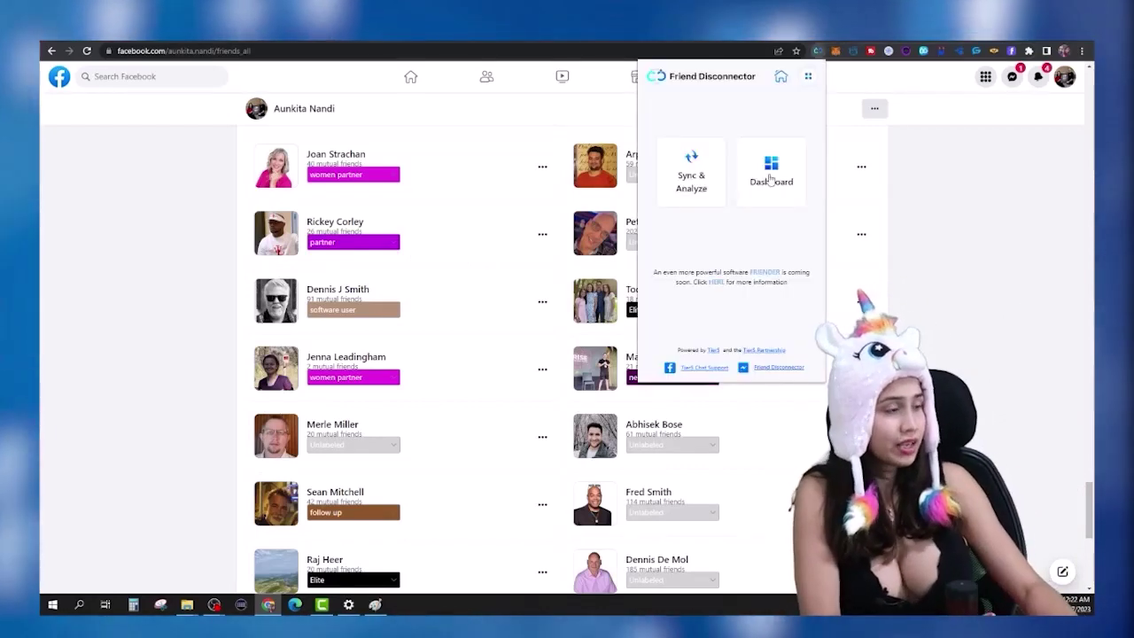
{"action": "left_click", "coordinate": [767, 170]}
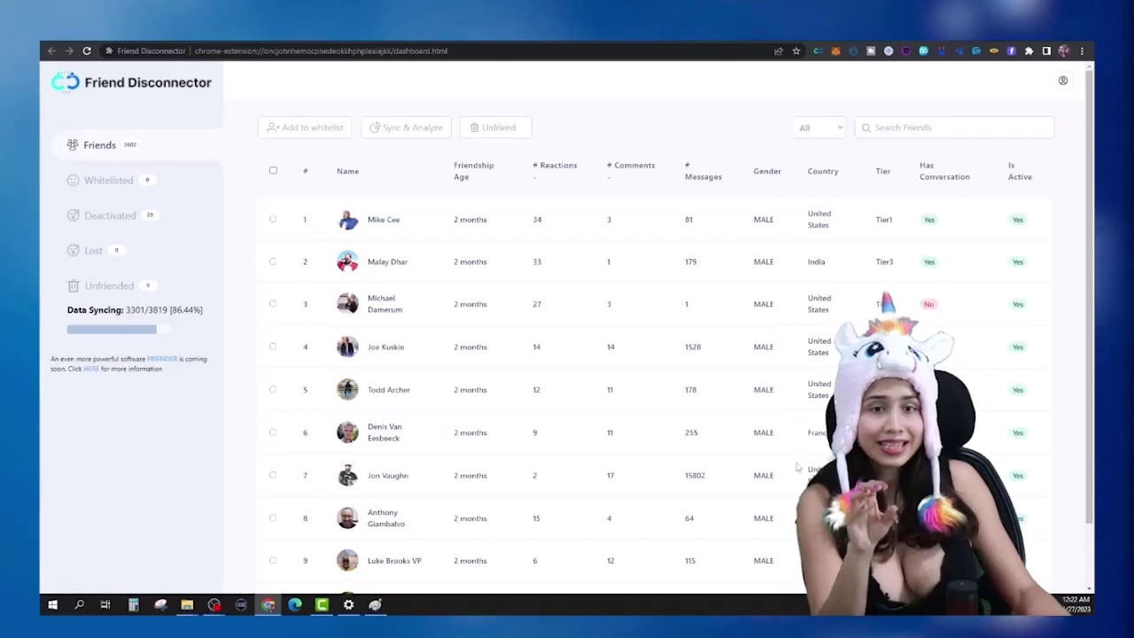
- Review the friends table's reactions, comments, tiers and status, then open the extension popup
{"action": "scroll", "coordinate": [717, 323], "scroll_direction": "down", "scroll_amount": 2}
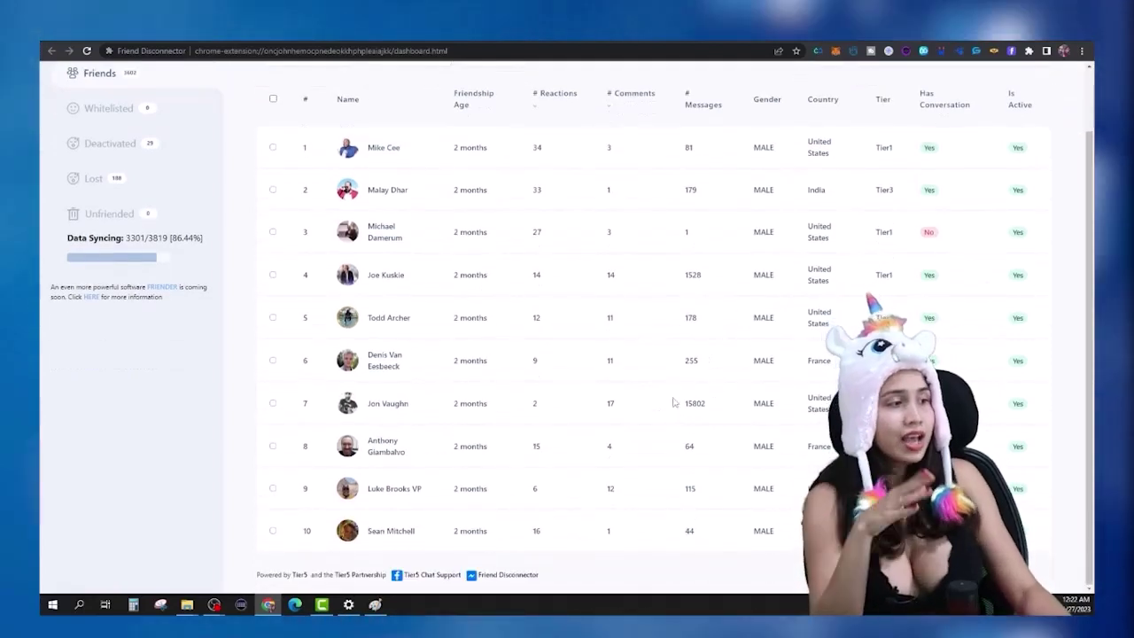
{"action": "scroll", "coordinate": [681, 396], "scroll_direction": "up", "scroll_amount": 2}
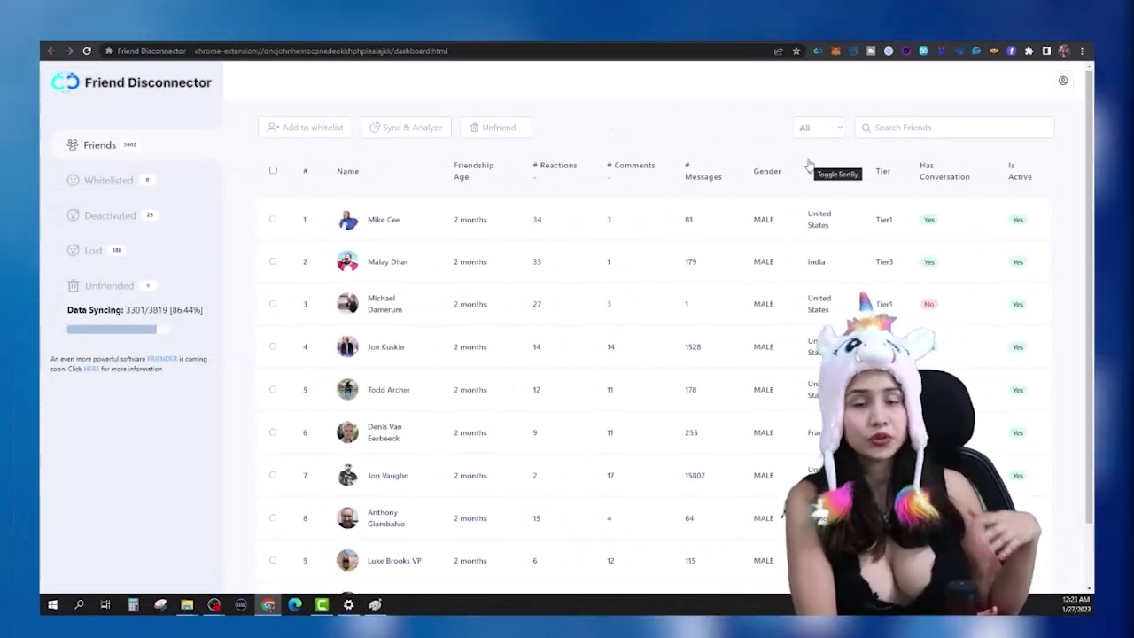
{"action": "left_click", "coordinate": [817, 51]}
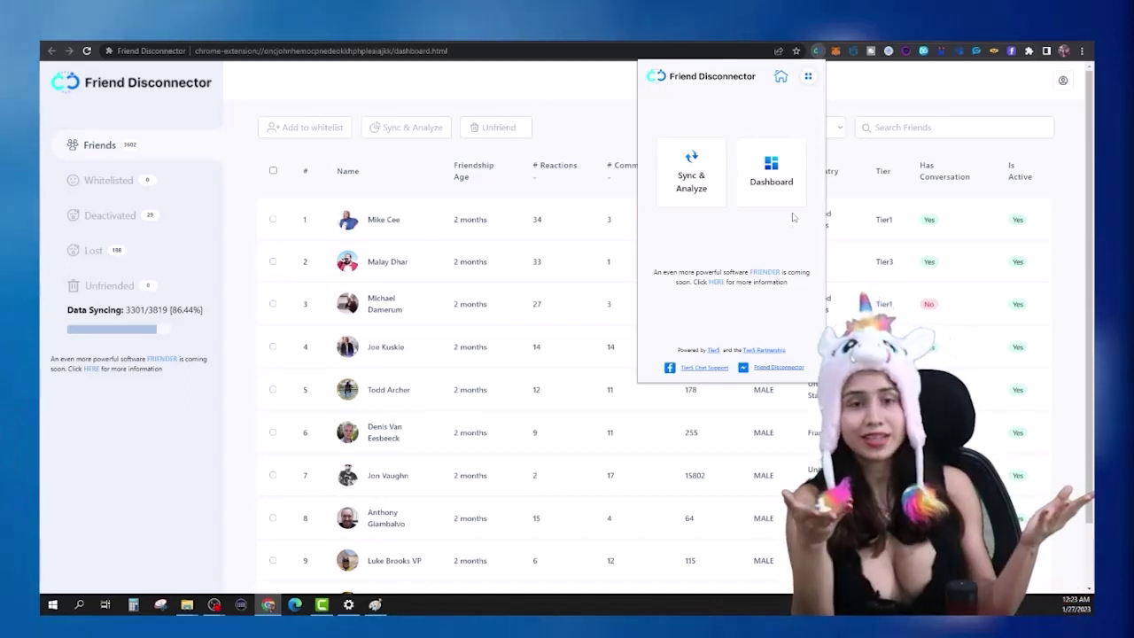
- Save the Friend Disconnector settings with Days back to analyze set to 30
{"action": "left_click", "coordinate": [808, 76]}
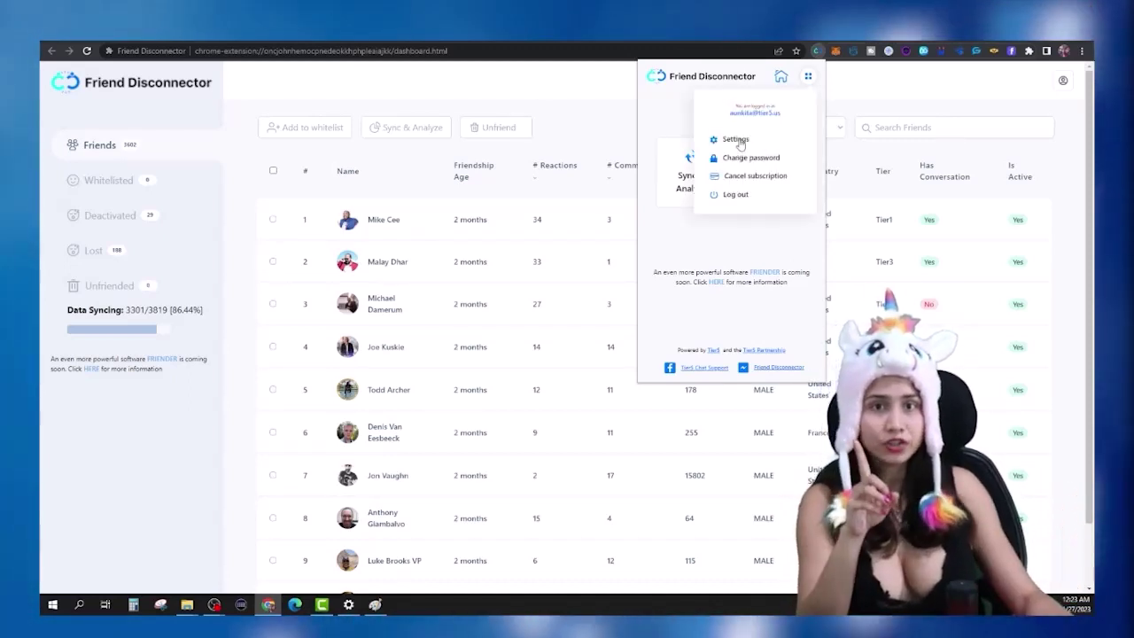
{"action": "left_click", "coordinate": [732, 140]}
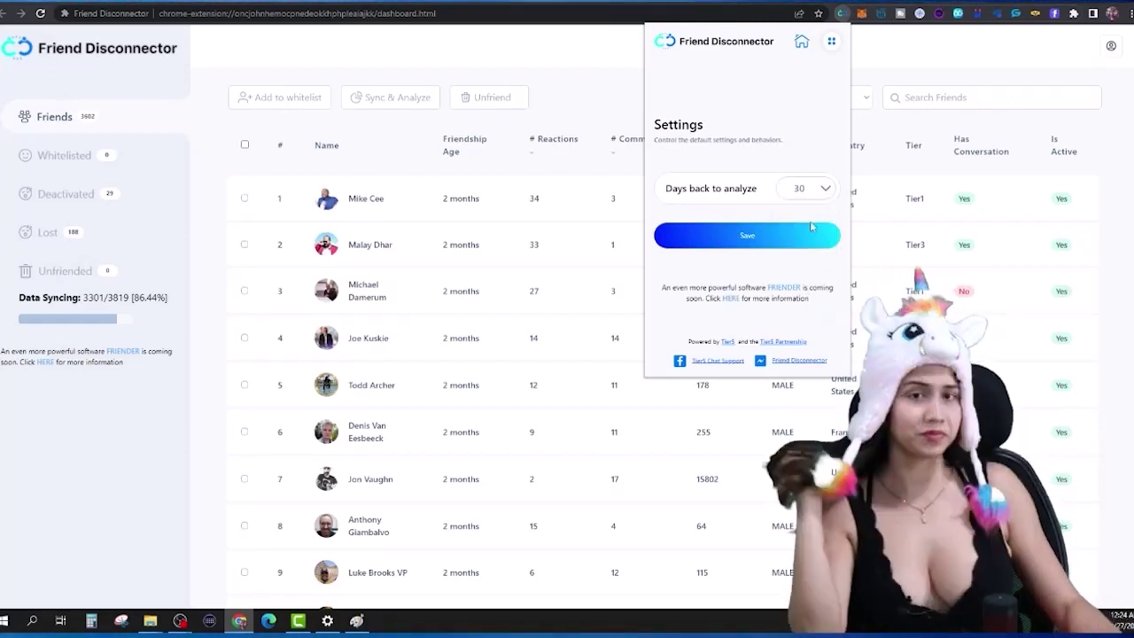
{"action": "left_click", "coordinate": [769, 244]}
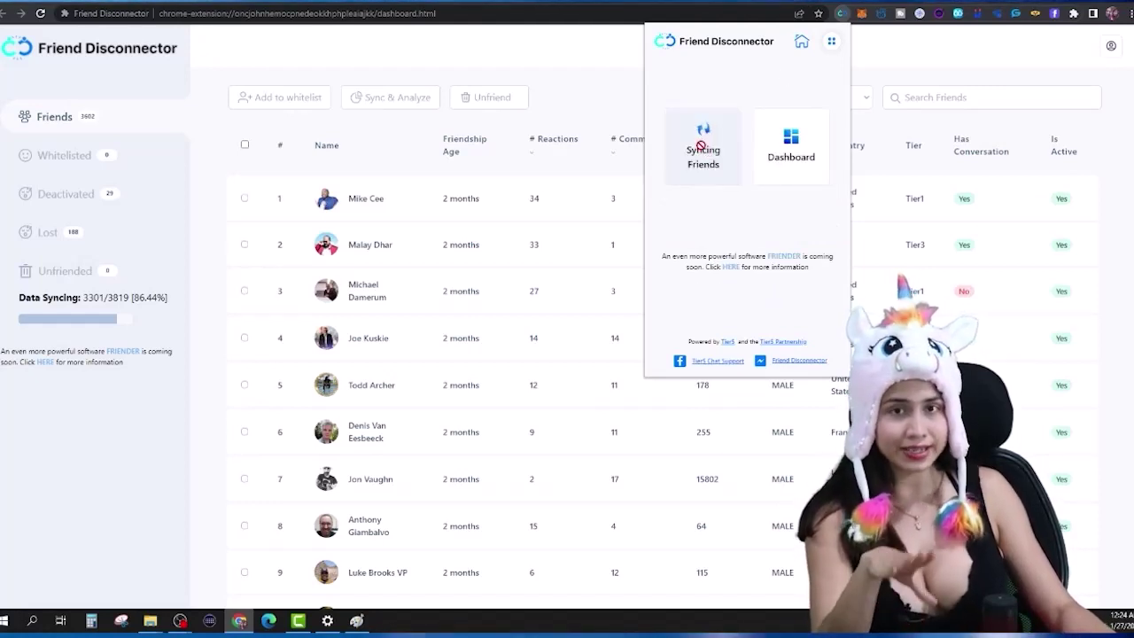
- Run Sync & Analyze on the Facebook friends, check the updating table, and reopen the popup
{"action": "left_click", "coordinate": [723, 173]}
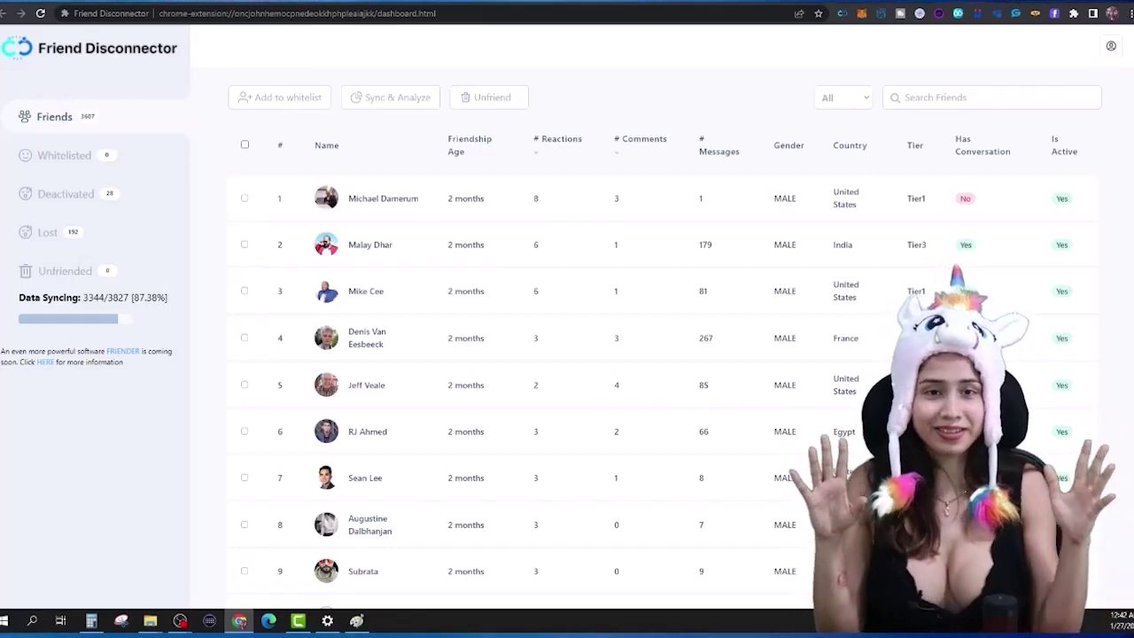
{"action": "scroll", "coordinate": [557, 154], "scroll_direction": "down", "scroll_amount": 1}
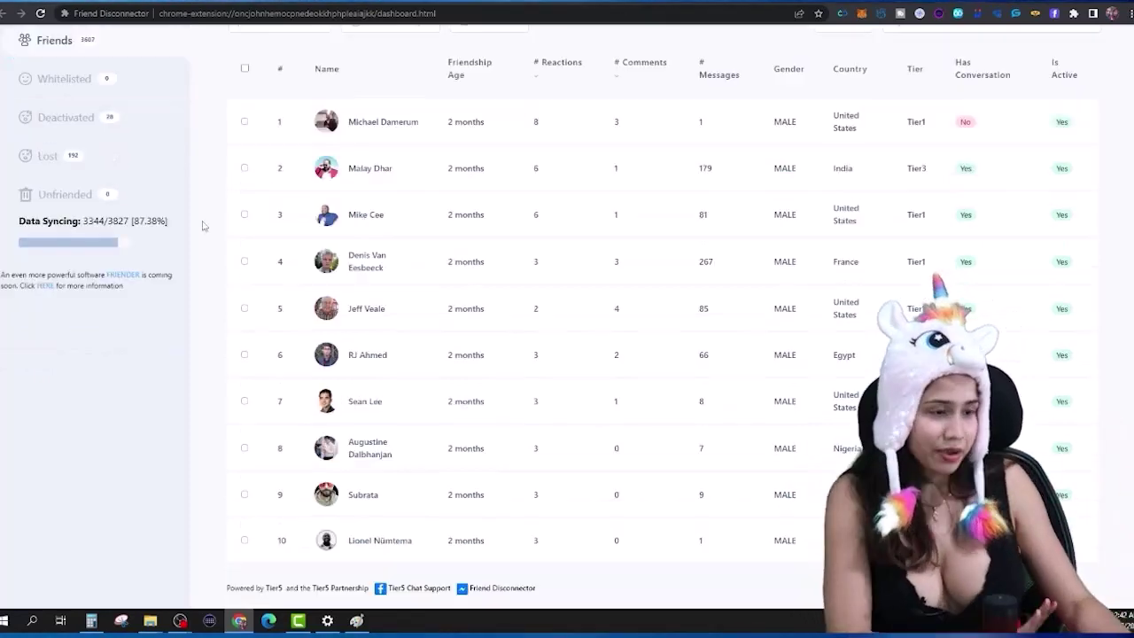
{"action": "scroll", "coordinate": [330, 285], "scroll_direction": "up", "scroll_amount": 1}
{"action": "scroll", "coordinate": [665, 316], "scroll_direction": "down", "scroll_amount": 1}
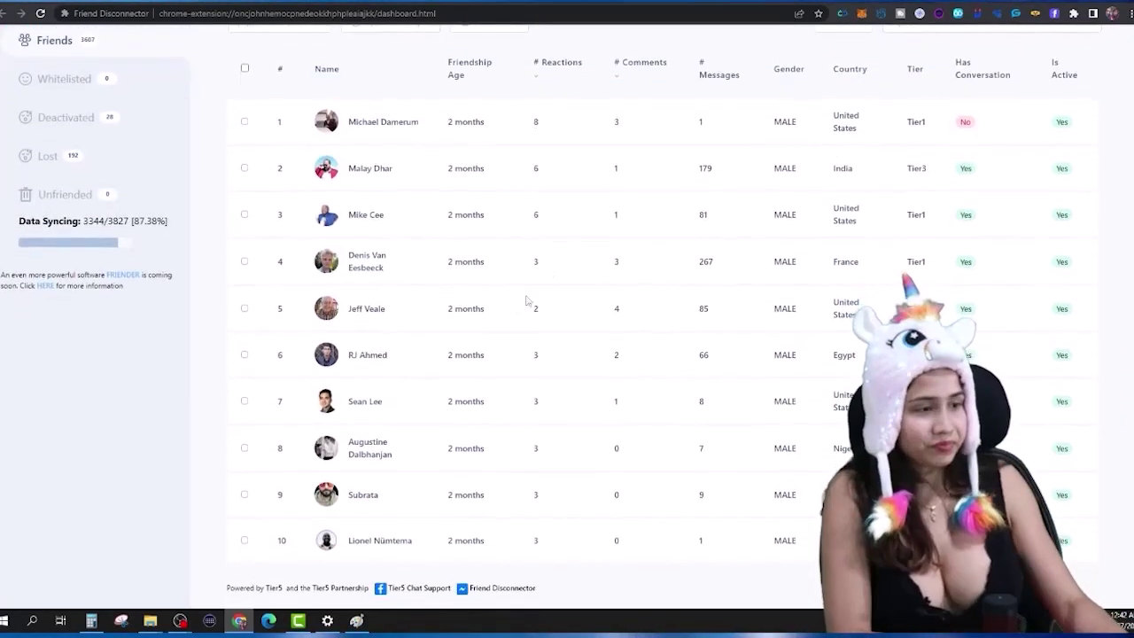
{"action": "scroll", "coordinate": [886, 71], "scroll_direction": "up", "scroll_amount": 1}
{"action": "left_click", "coordinate": [840, 13]}
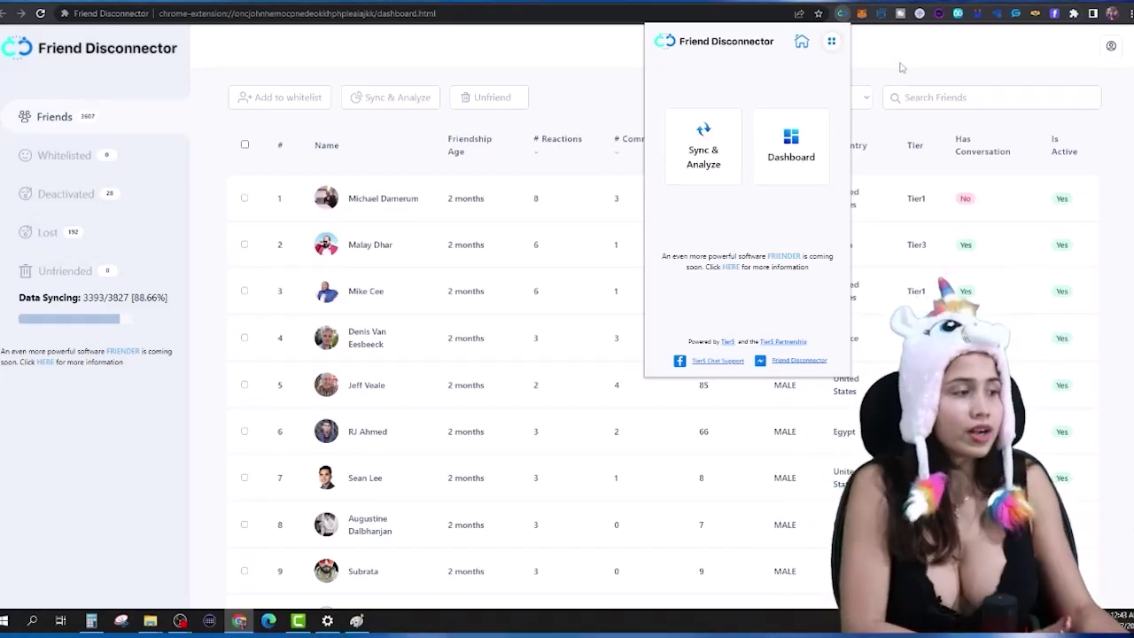
- Close the popup and scroll the reloaded table of 3607 friends ranked by reactions
{"action": "left_click", "coordinate": [560, 77]}
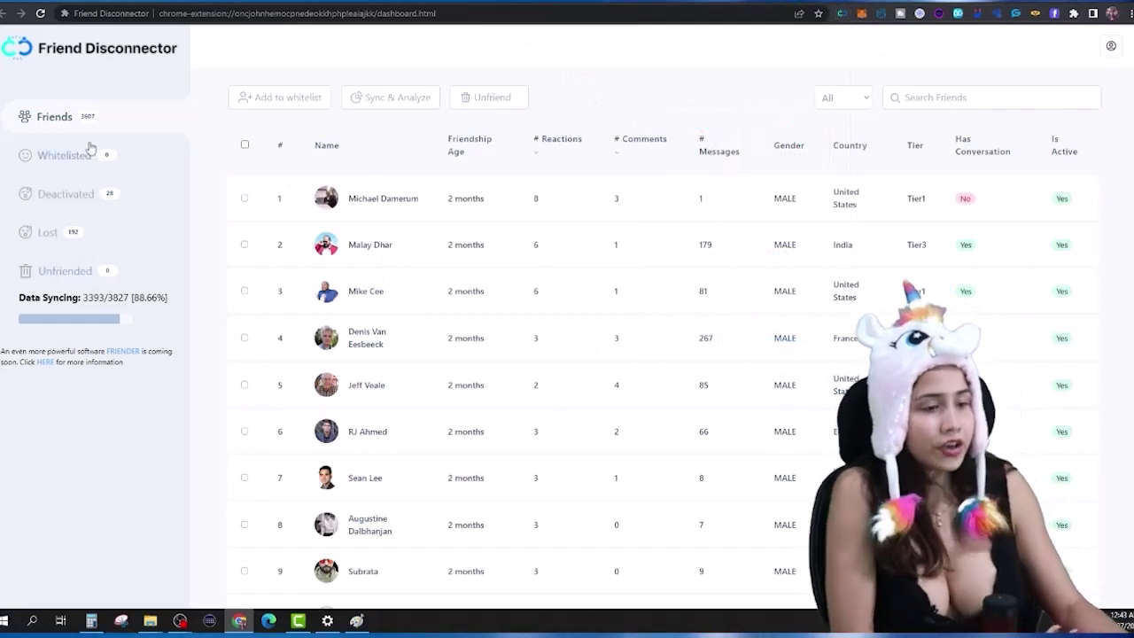
{"action": "scroll", "coordinate": [351, 169], "scroll_direction": "down", "scroll_amount": 1}
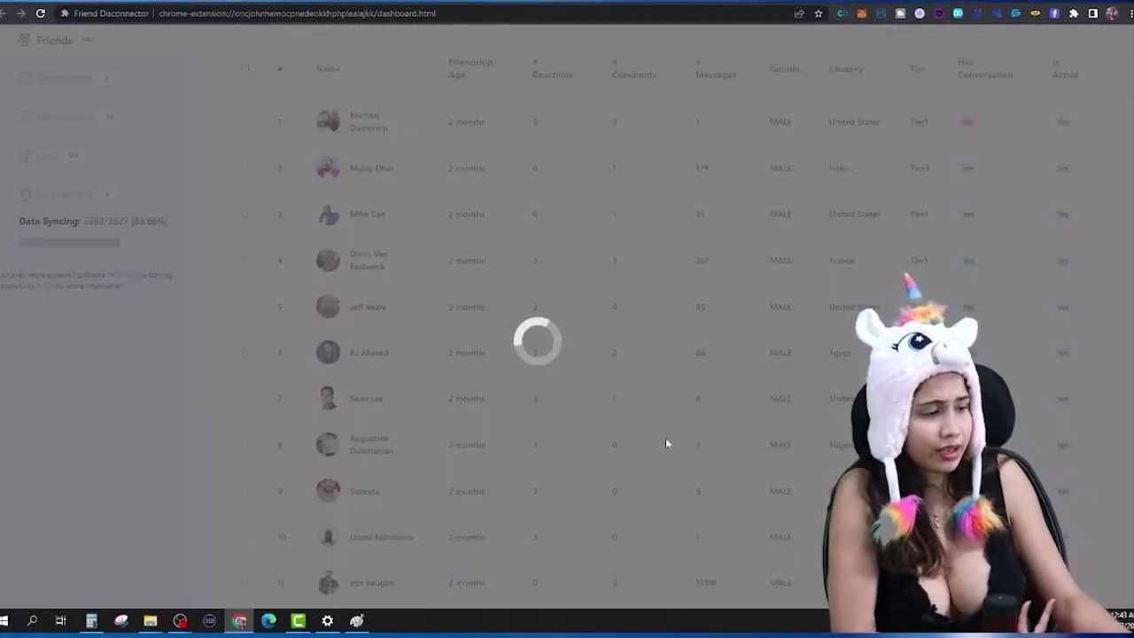
{"action": "scroll", "coordinate": [661, 428], "scroll_direction": "down", "scroll_amount": 5}
{"action": "scroll", "coordinate": [442, 410], "scroll_direction": "down", "scroll_amount": 5}
{"action": "scroll", "coordinate": [392, 404], "scroll_direction": "up", "scroll_amount": 10}
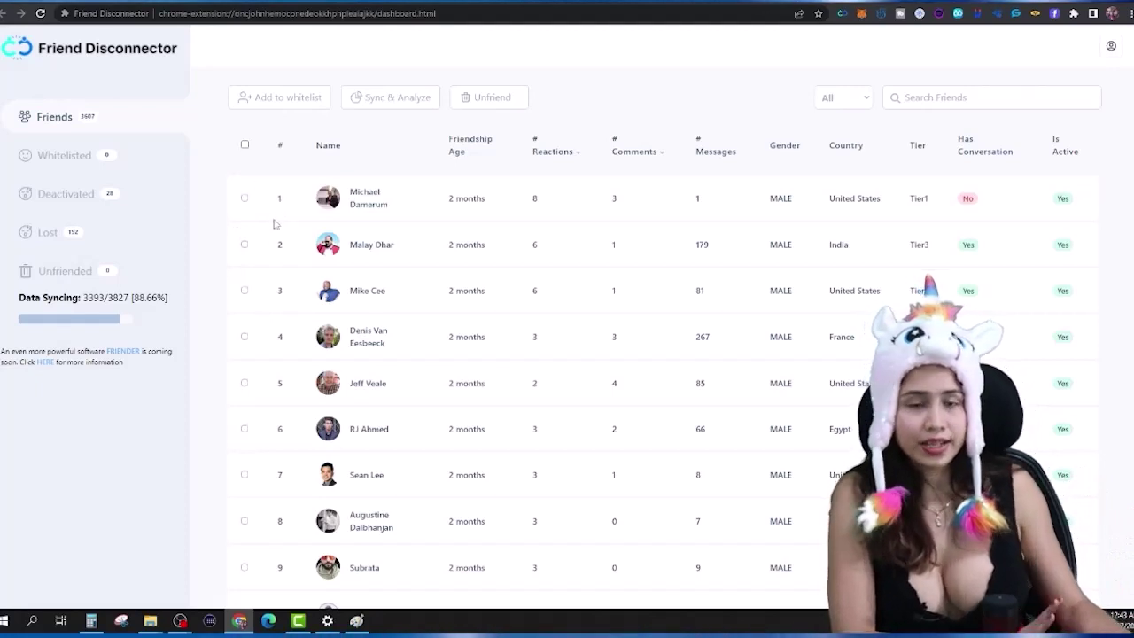
- Select all 30 friends on the current page and add them to the whitelist
{"action": "left_click", "coordinate": [245, 290]}
{"action": "left_click", "coordinate": [244, 350]}
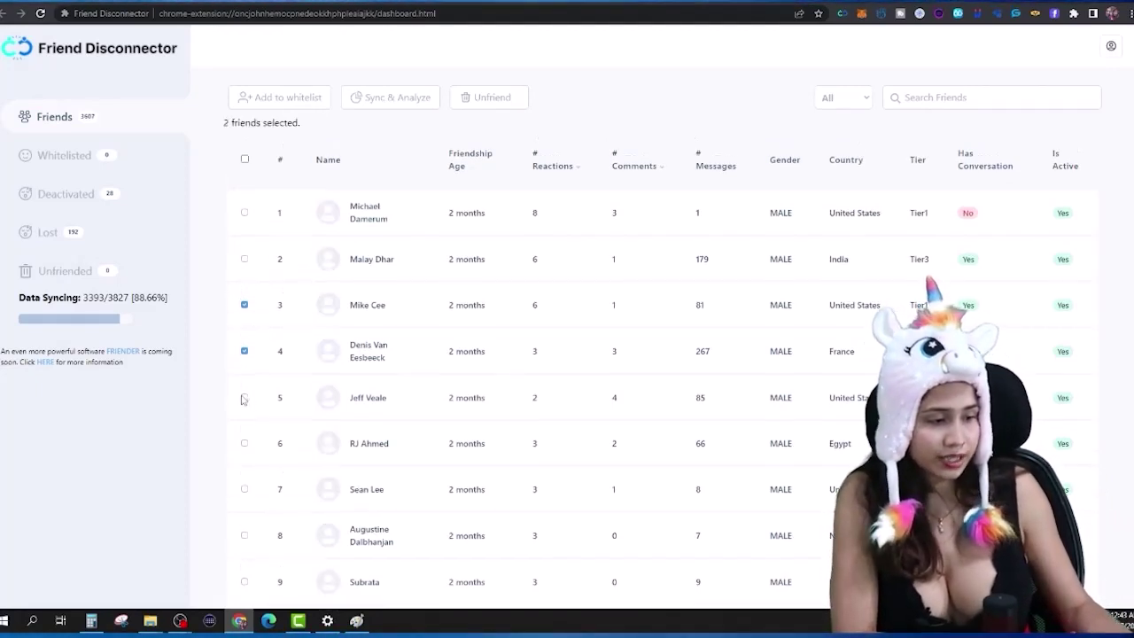
{"action": "left_click", "coordinate": [244, 398]}
{"action": "left_click", "coordinate": [244, 443]}
{"action": "left_click", "coordinate": [244, 489]}
{"action": "scroll", "coordinate": [252, 398], "scroll_direction": "down", "scroll_amount": 3}
{"action": "left_click", "coordinate": [245, 435]}
{"action": "scroll", "coordinate": [252, 443], "scroll_direction": "down", "scroll_amount": 2}
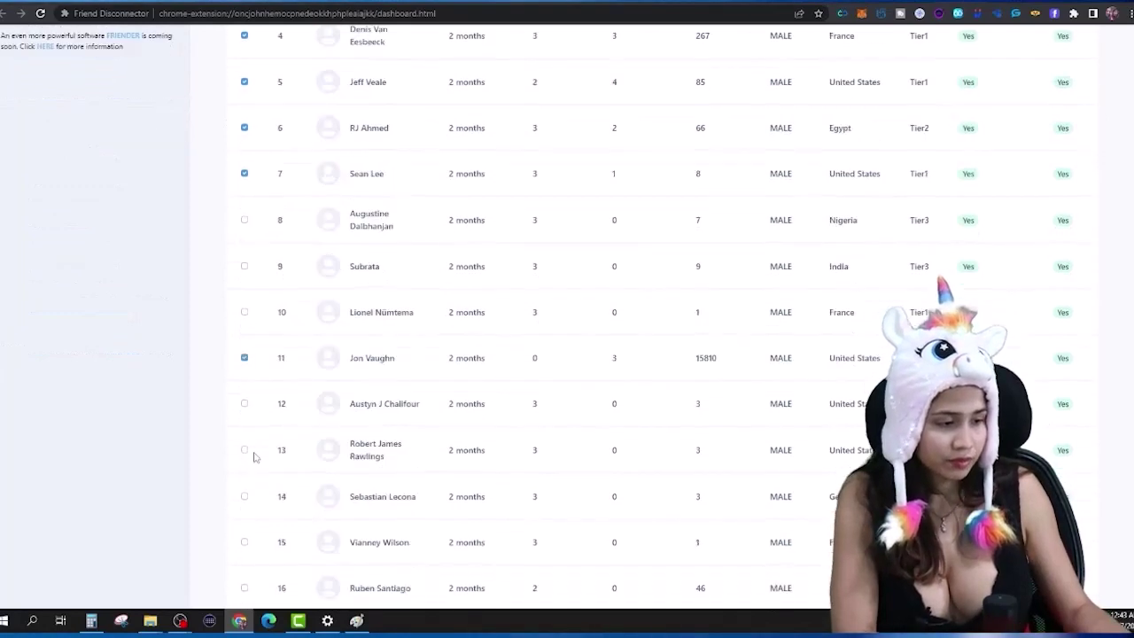
{"action": "scroll", "coordinate": [260, 466], "scroll_direction": "up", "scroll_amount": 5}
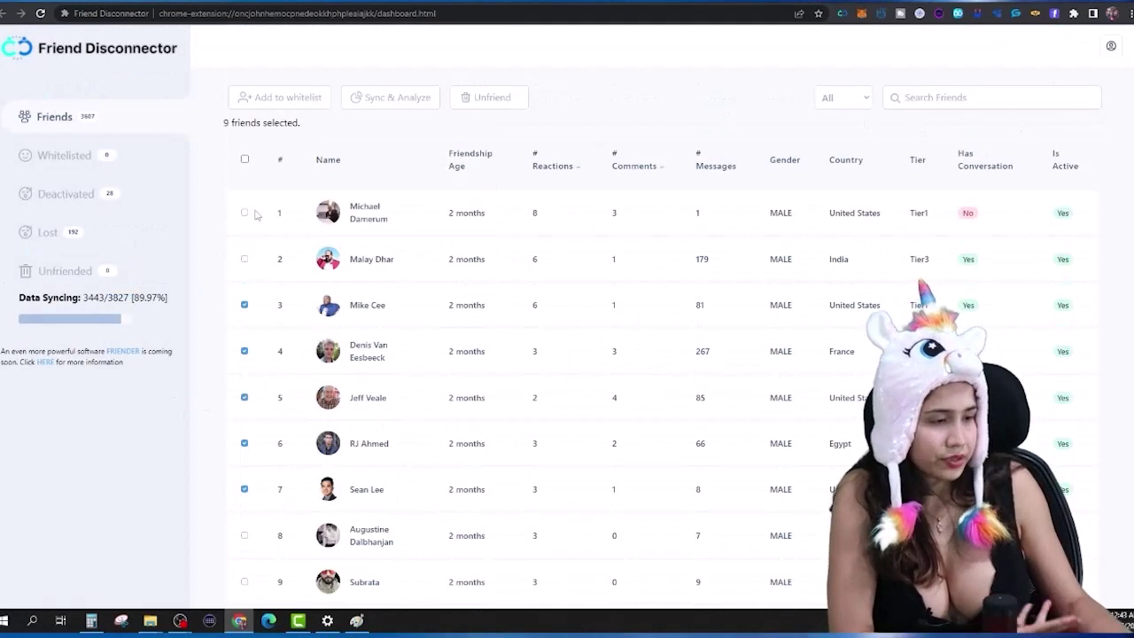
{"action": "left_click", "coordinate": [245, 160]}
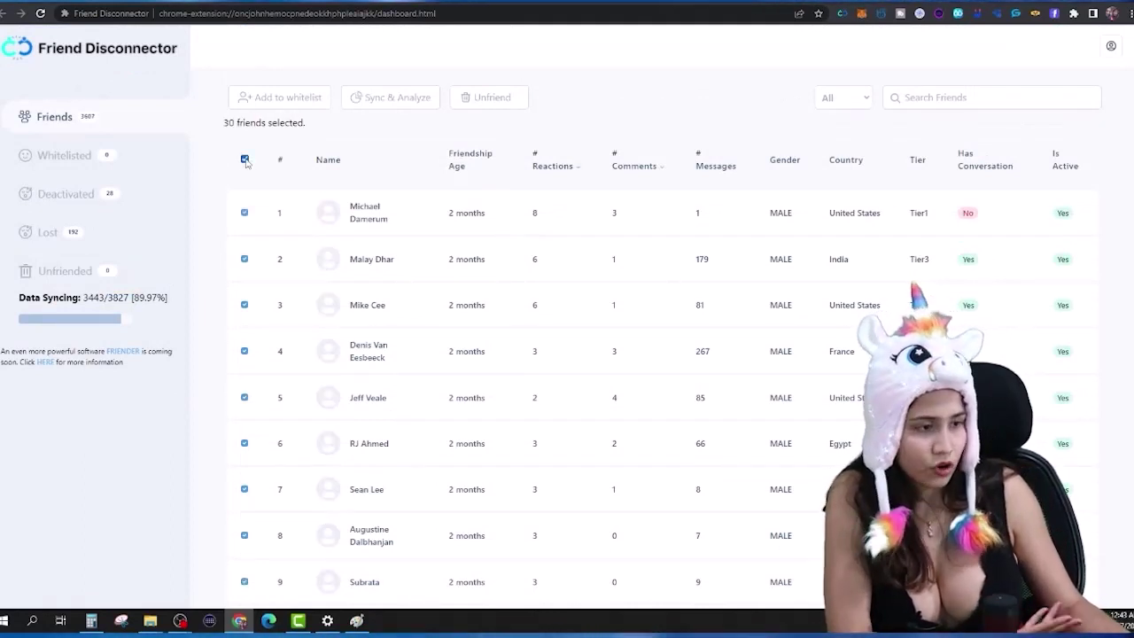
{"action": "left_click", "coordinate": [282, 95]}
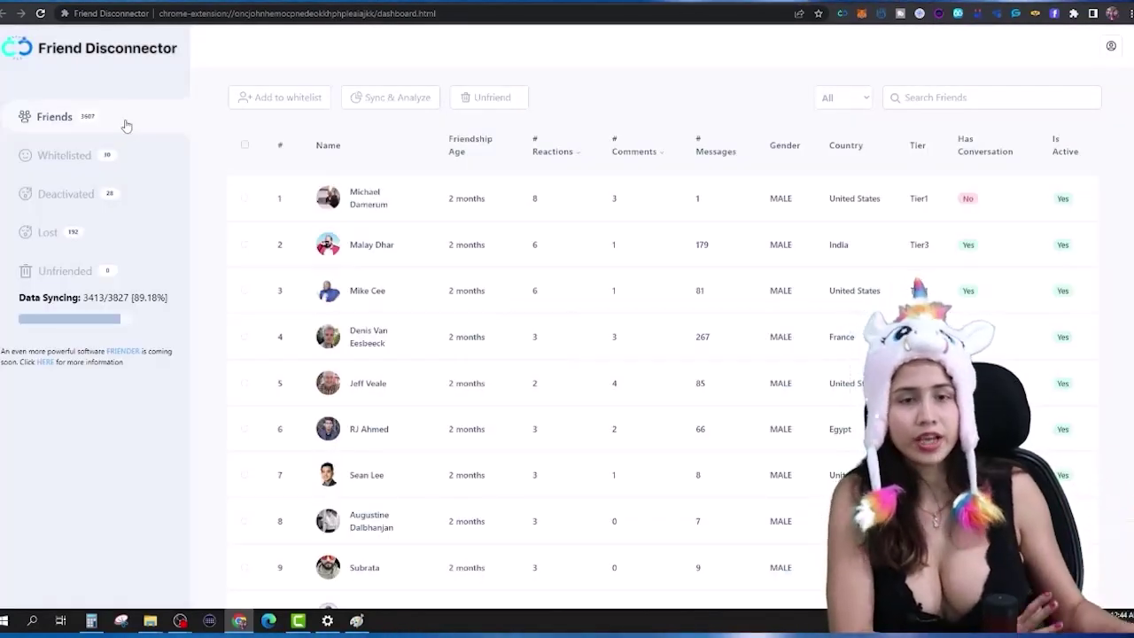
- Check the Whitelisted list of 30 friends, then show the 28 Deactivated friends
{"action": "left_click", "coordinate": [64, 155]}
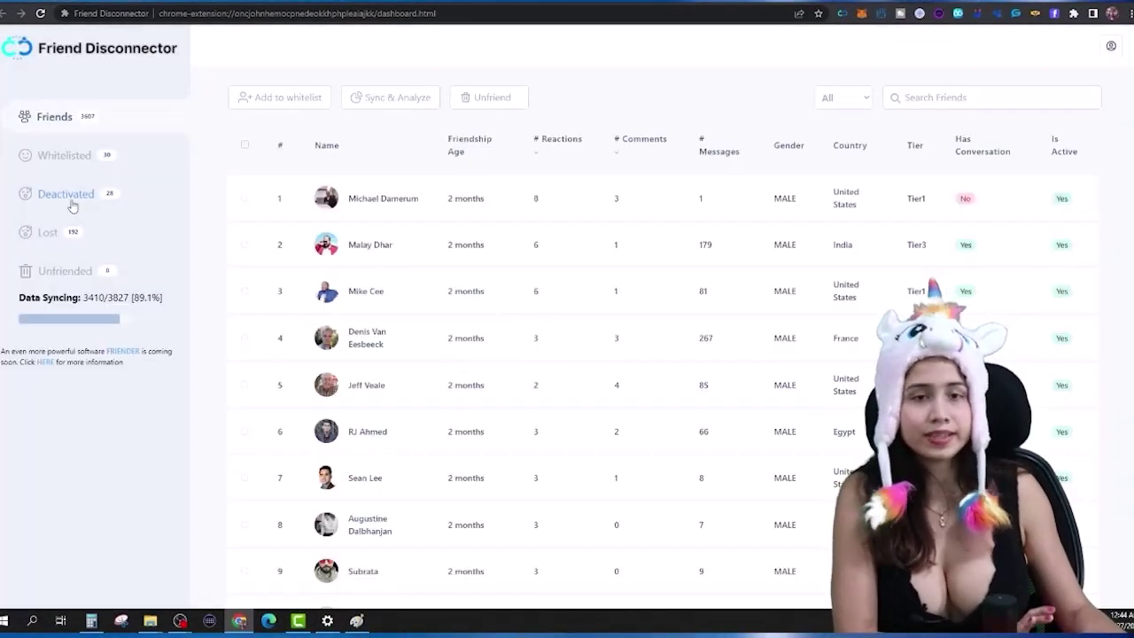
{"action": "left_click", "coordinate": [69, 196]}
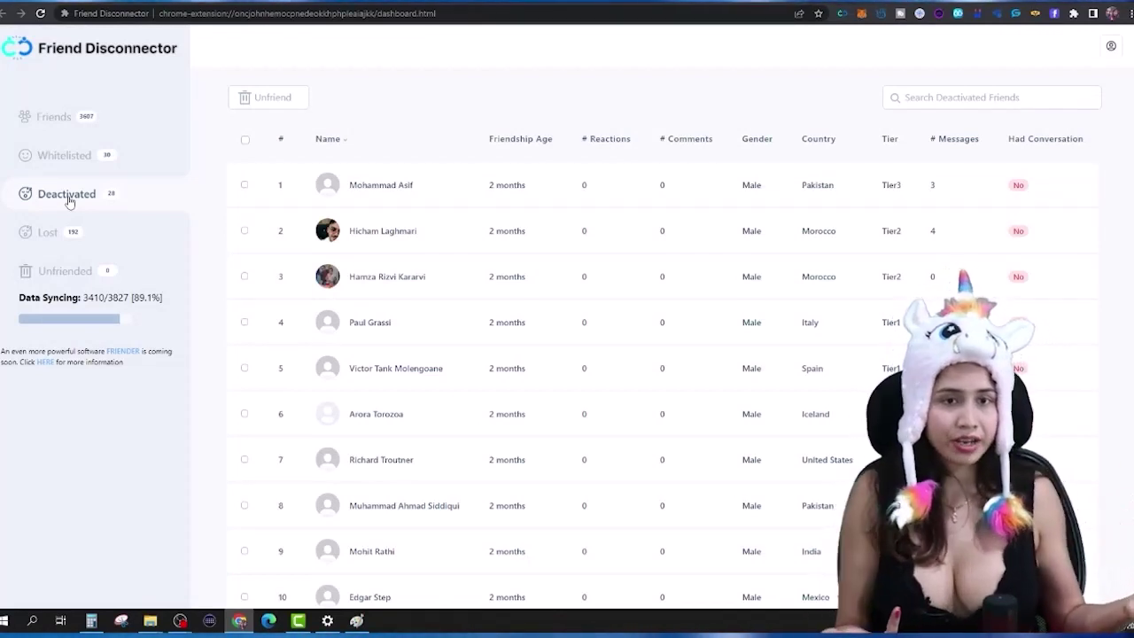
- Select all 28 deactivated friends and send them to Facebook for unfriending
{"action": "left_click", "coordinate": [246, 141]}
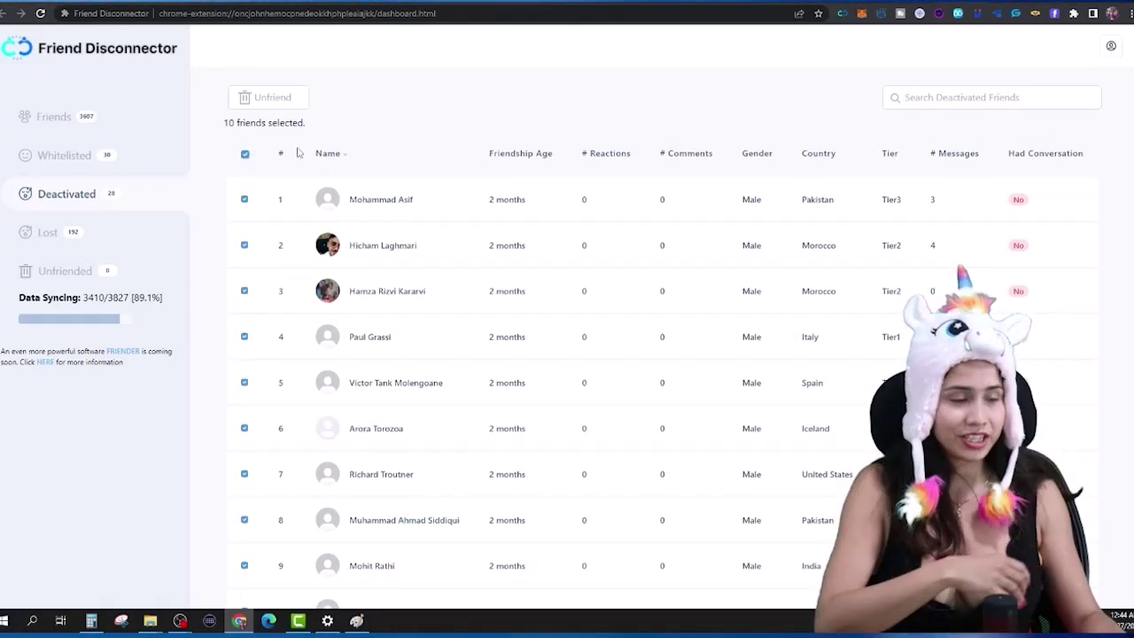
{"action": "left_click", "coordinate": [246, 153]}
{"action": "scroll", "coordinate": [532, 281], "scroll_direction": "down", "scroll_amount": 3}
{"action": "scroll", "coordinate": [284, 324], "scroll_direction": "up", "scroll_amount": 3}
{"action": "left_click", "coordinate": [282, 99]}
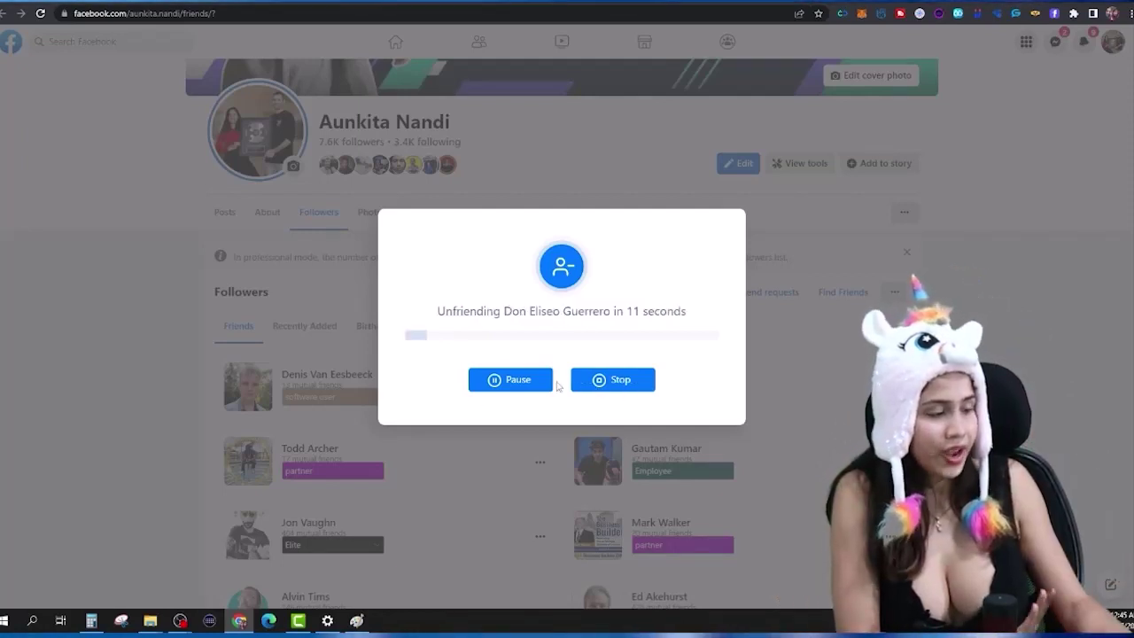
- Halt the unfriending countdown after the first removal and show the Lost list of 192 friends
{"action": "left_click", "coordinate": [597, 381]}
{"action": "left_click", "coordinate": [58, 233]}
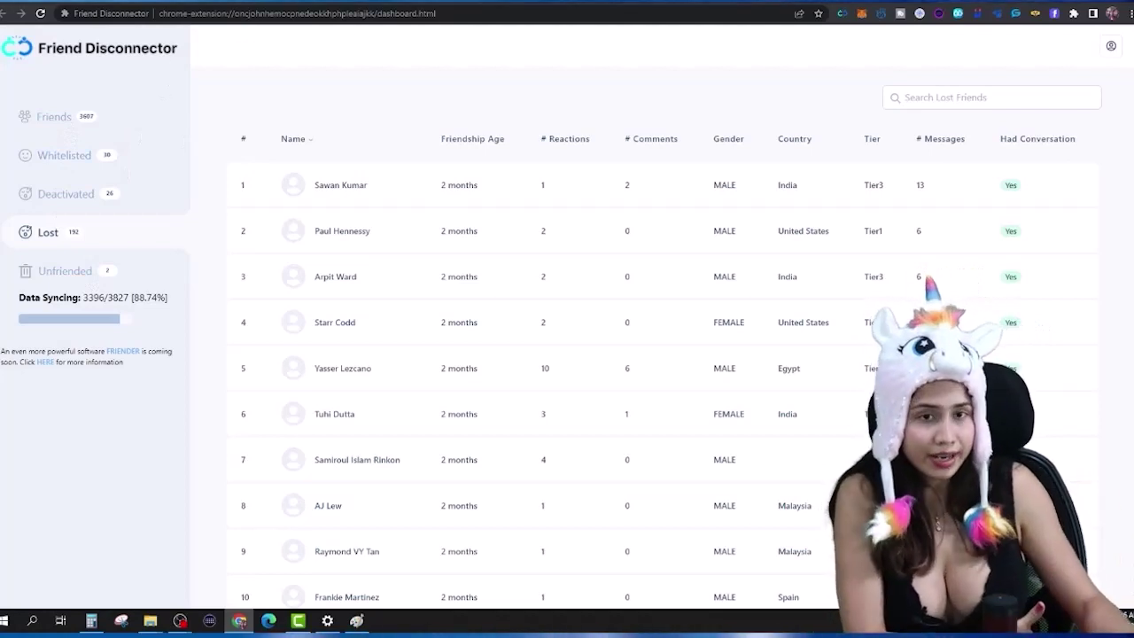
- Page through Lost friends, view the 2 unfriended, then return to the 3607-friend list
{"action": "scroll", "coordinate": [626, 524], "scroll_direction": "down", "scroll_amount": 1}
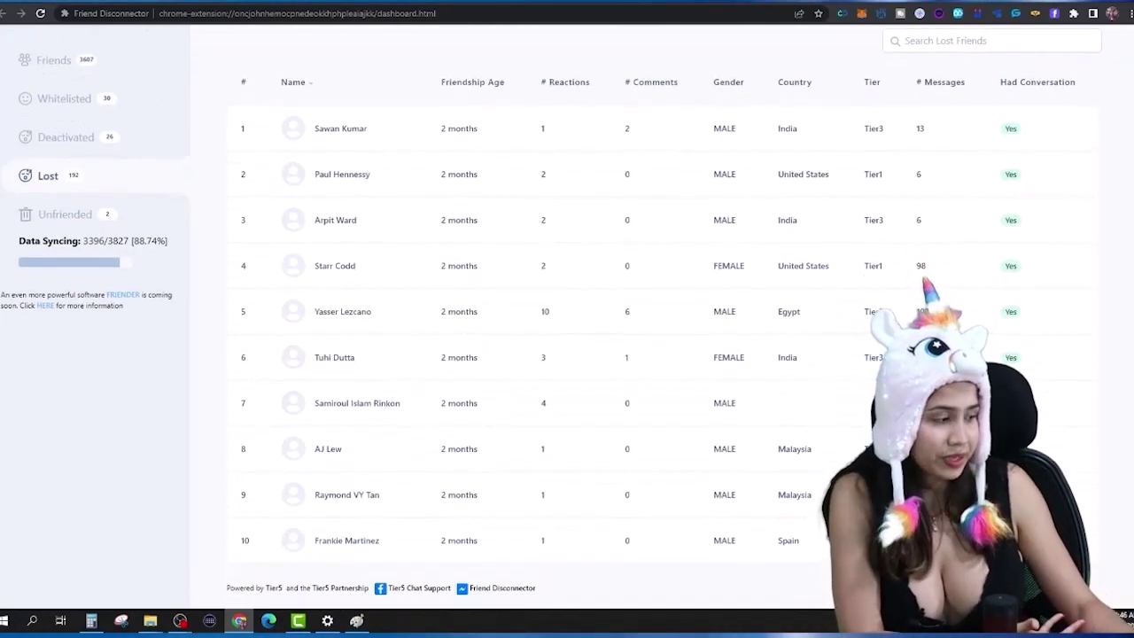
{"action": "left_click", "coordinate": [1063, 587]}
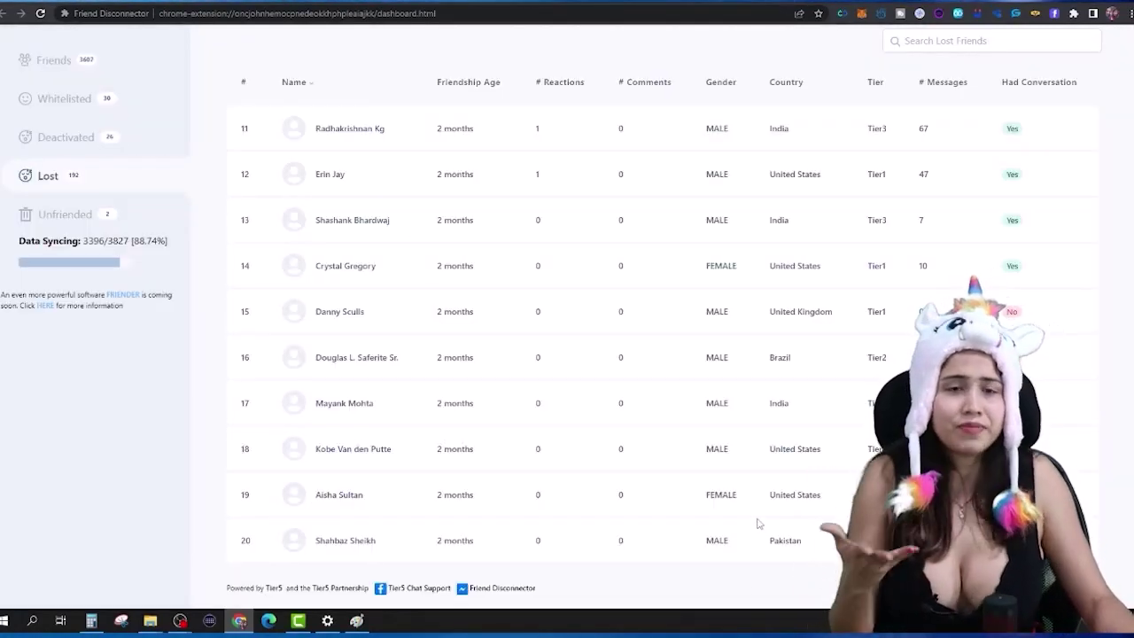
{"action": "scroll", "coordinate": [91, 158], "scroll_direction": "up", "scroll_amount": 1}
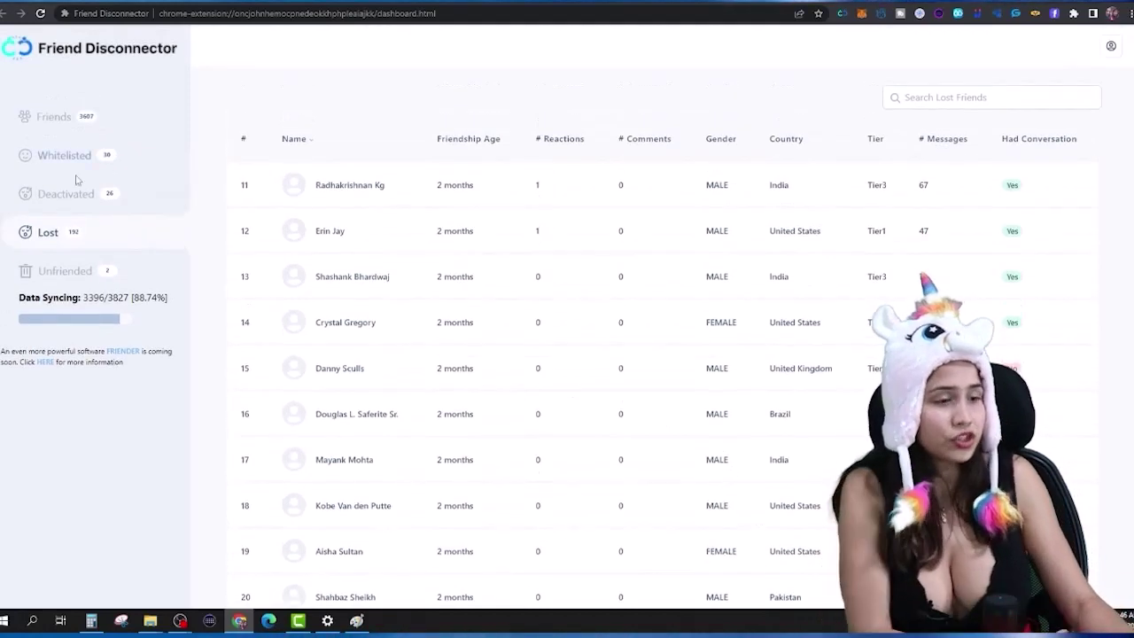
{"action": "left_click", "coordinate": [77, 275]}
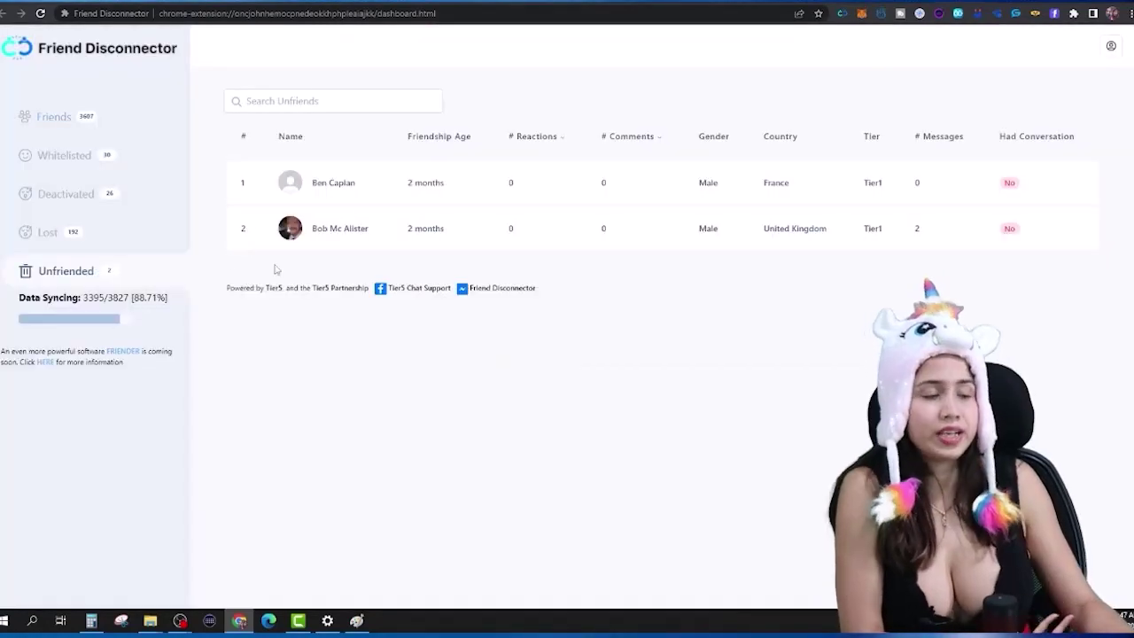
{"action": "left_click", "coordinate": [63, 128]}
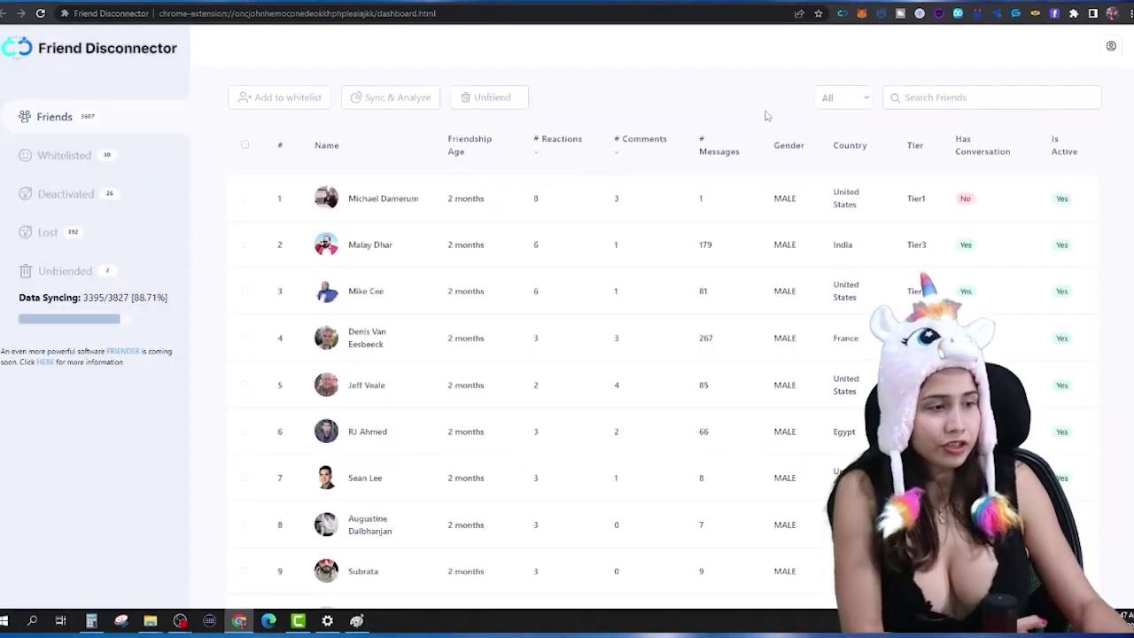
- Review the activity filter choices and row 3's 81 messages and 1 comment
{"action": "left_click", "coordinate": [852, 105]}
{"action": "left_click", "coordinate": [502, 254]}
{"action": "scroll", "coordinate": [534, 309], "scroll_direction": "down", "scroll_amount": 2}
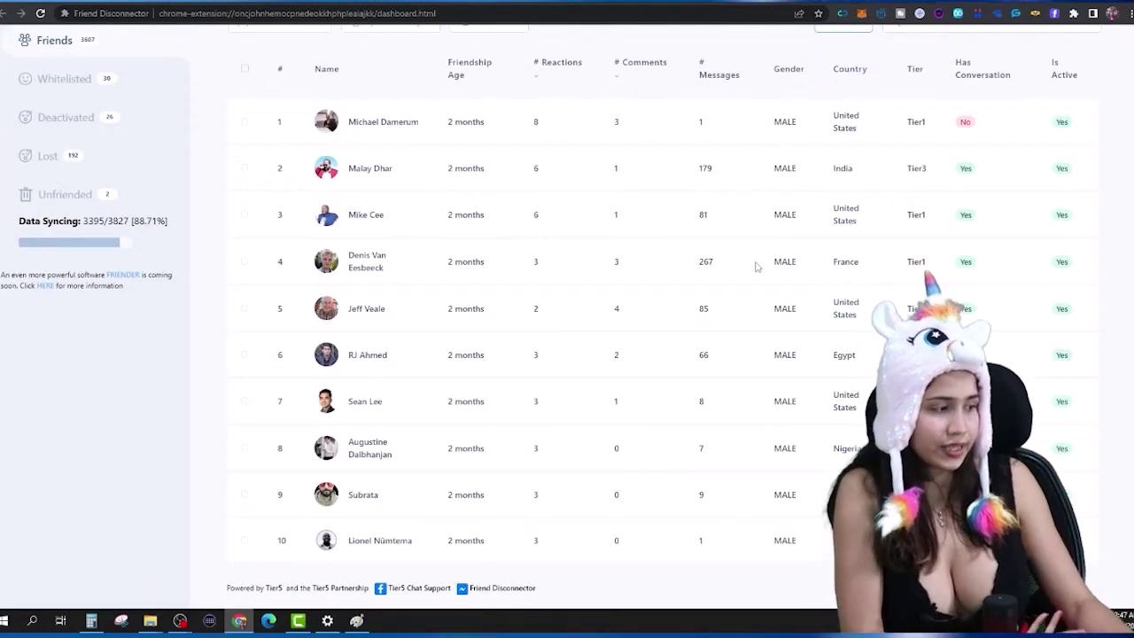
{"action": "scroll", "coordinate": [798, 314], "scroll_direction": "up", "scroll_amount": 2}
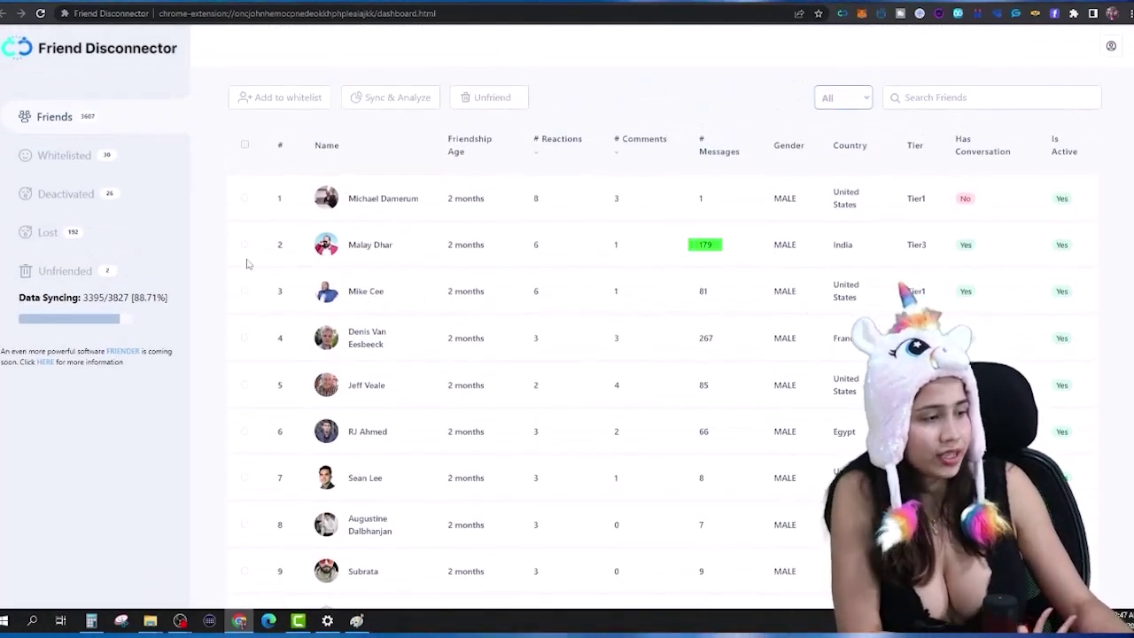
{"action": "left_click", "coordinate": [703, 292]}
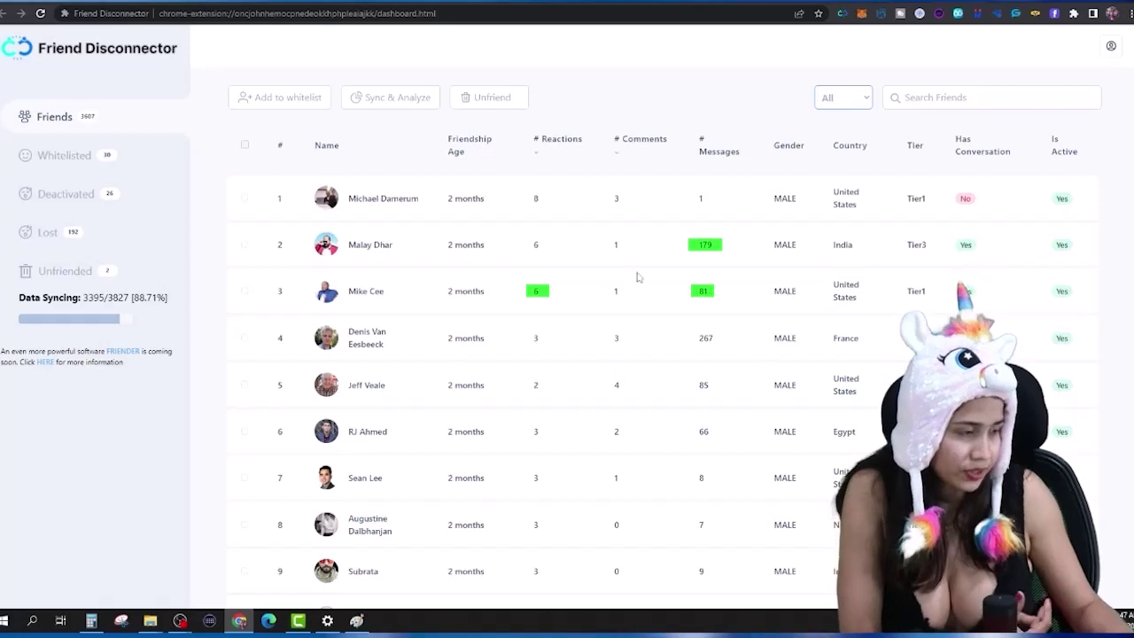
{"action": "left_click", "coordinate": [616, 290]}
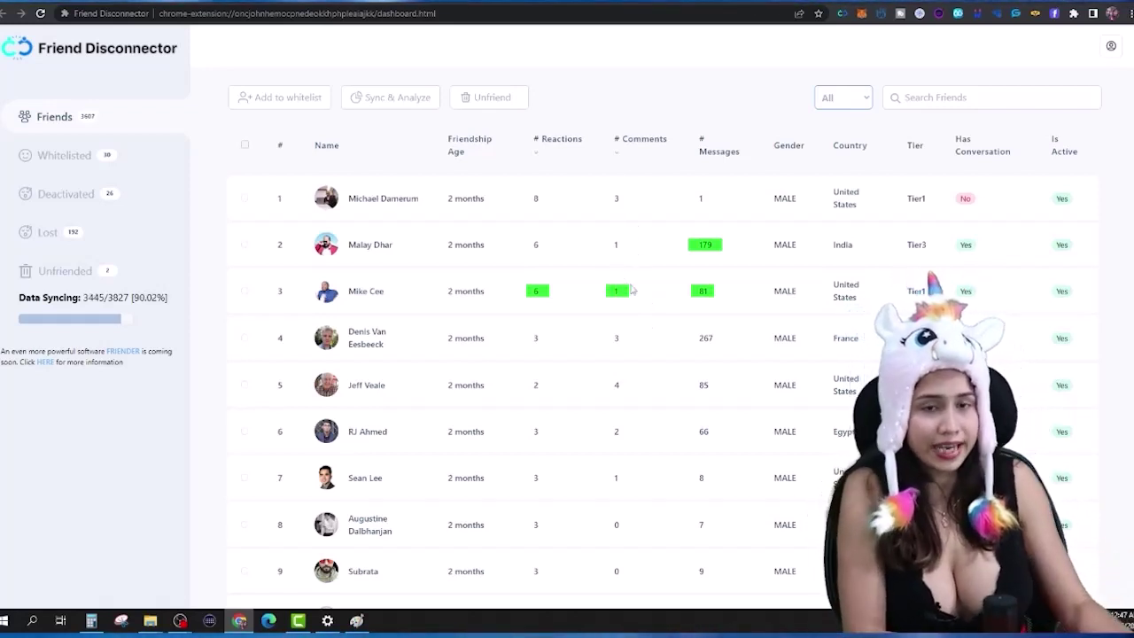
- Advance the Friends list to its second page, rows 11–20
{"action": "scroll", "coordinate": [815, 324], "scroll_direction": "down", "scroll_amount": 1}
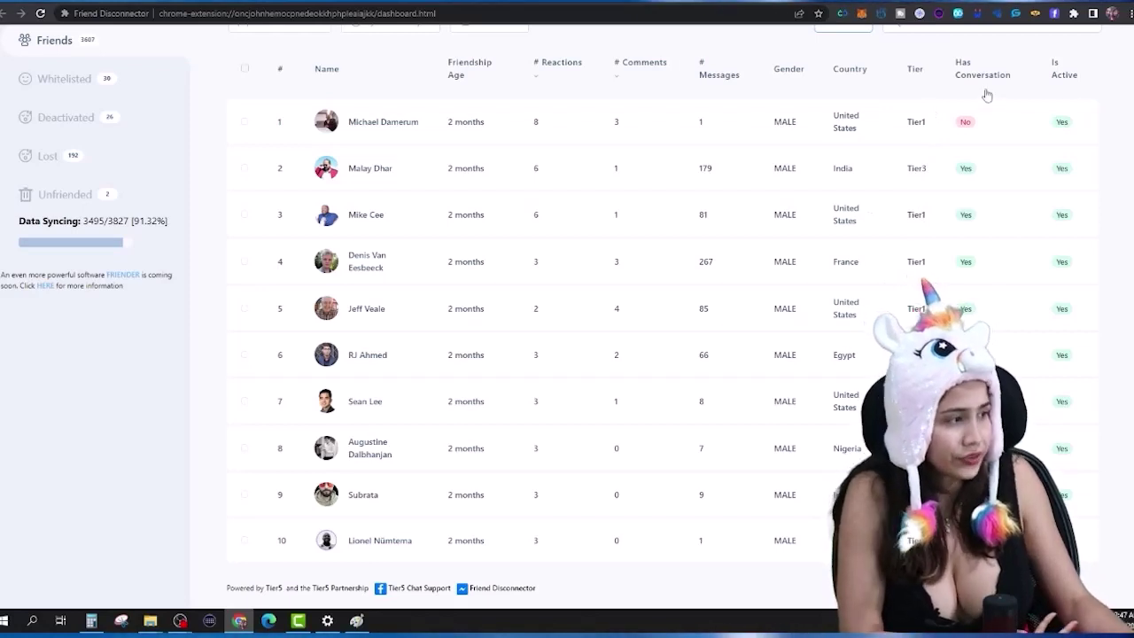
{"action": "left_click", "coordinate": [1047, 74]}
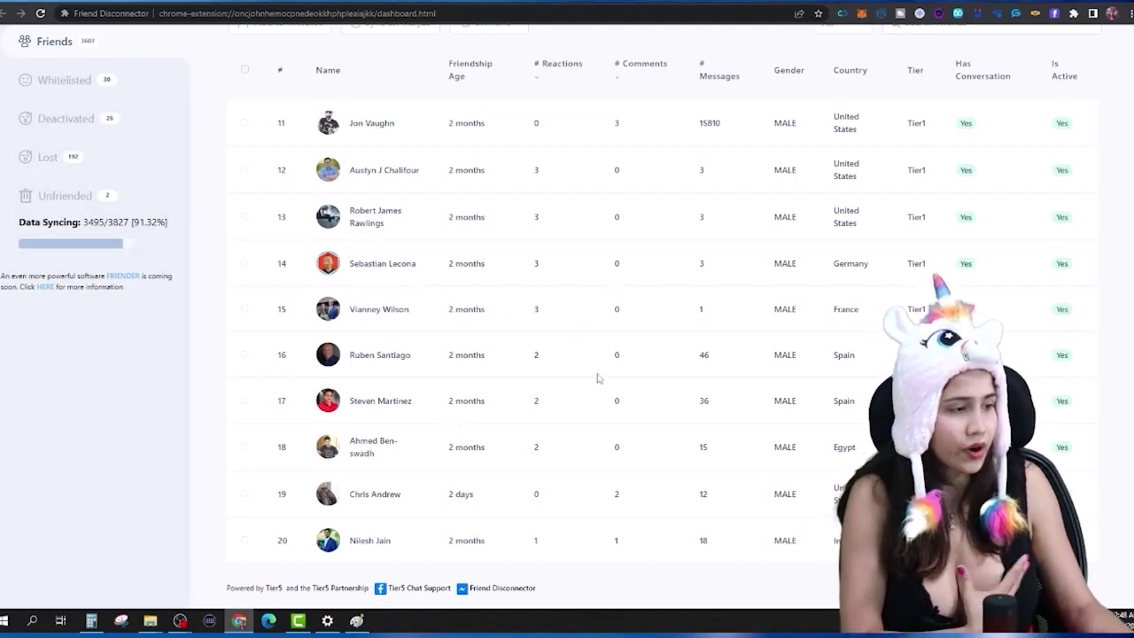
{"action": "scroll", "coordinate": [576, 377], "scroll_direction": "up", "scroll_amount": 1}
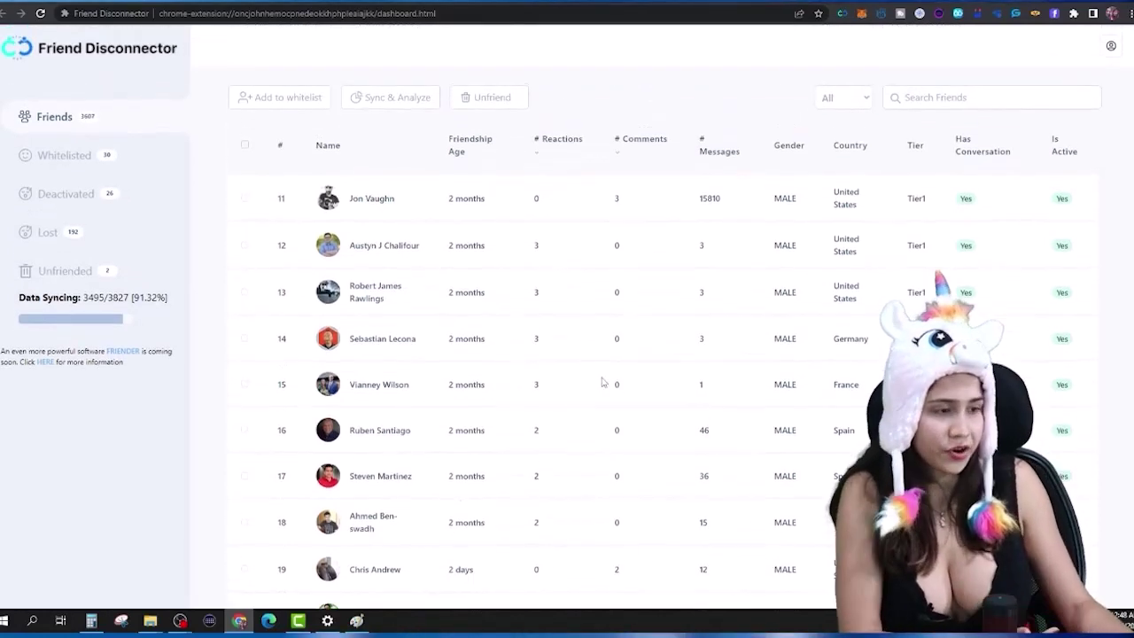
- Filter the Friends list to Inactive friends and scroll through the results
{"action": "left_click", "coordinate": [843, 97]}
{"action": "left_click", "coordinate": [844, 143]}
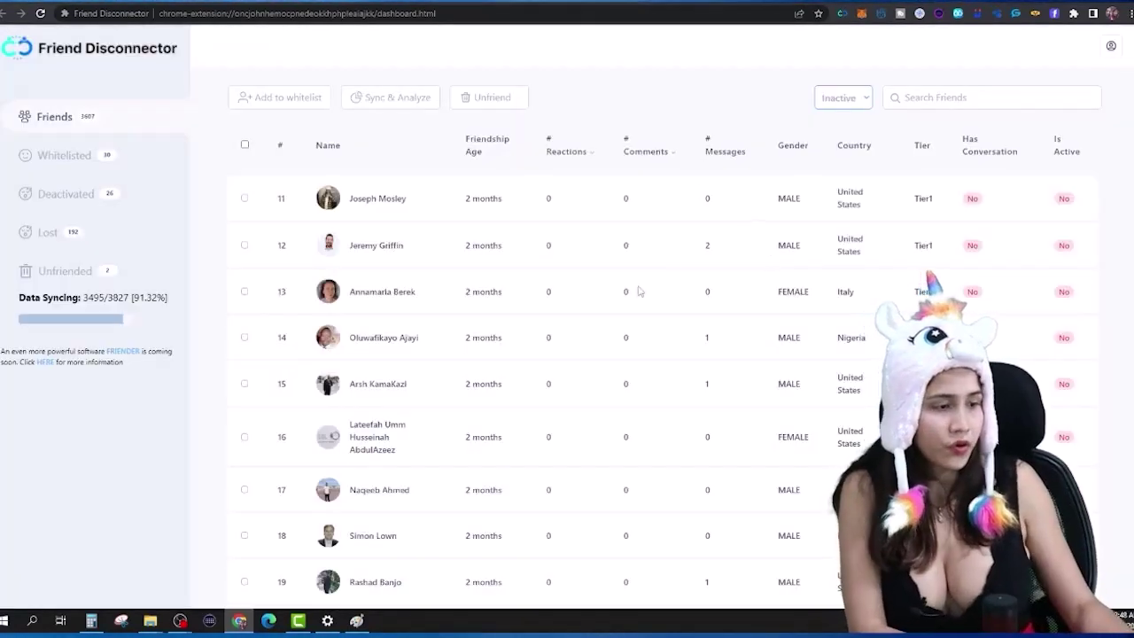
{"action": "scroll", "coordinate": [682, 297], "scroll_direction": "down", "scroll_amount": 1}
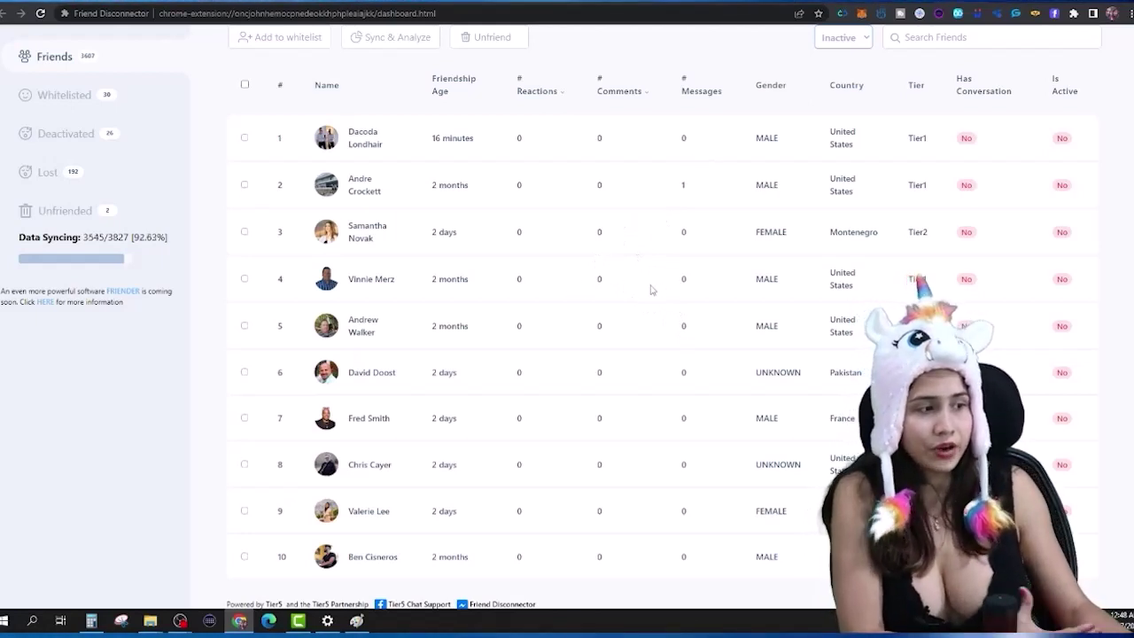
{"action": "scroll", "coordinate": [599, 341], "scroll_direction": "down", "scroll_amount": 1}
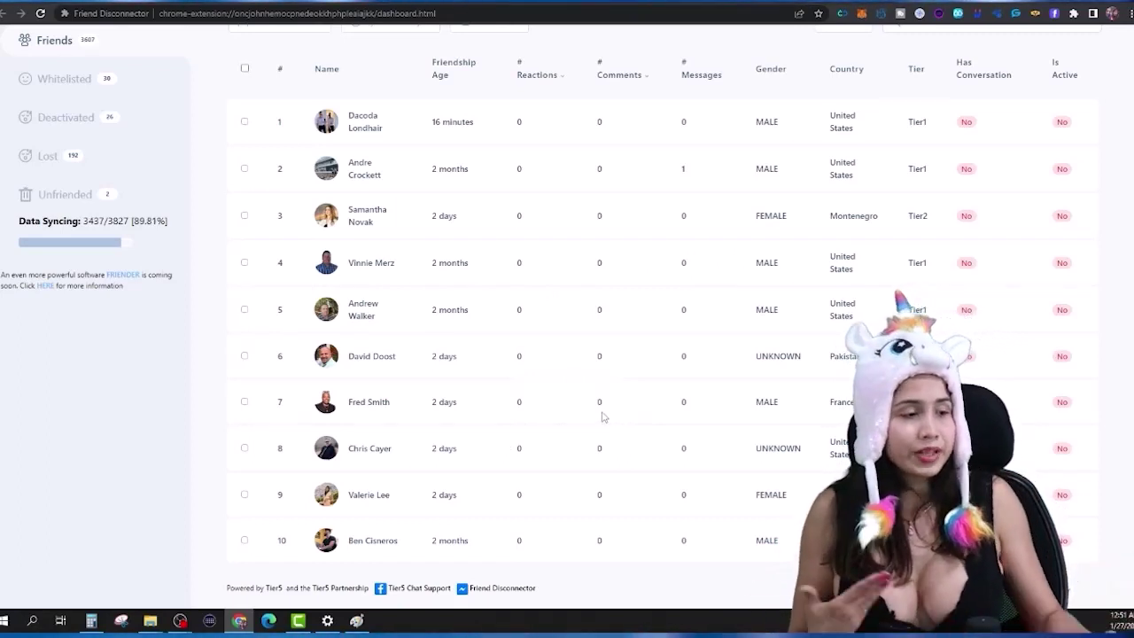
- Select the page's inactive friends and unfriend the 9 selected on Facebook
{"action": "left_click", "coordinate": [245, 69]}
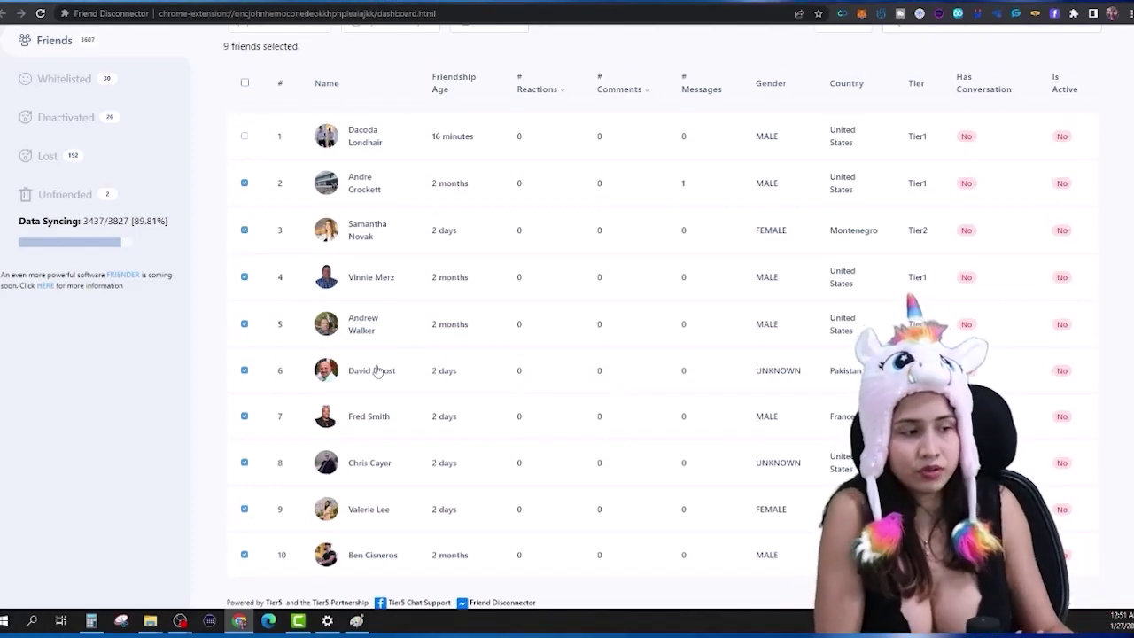
{"action": "scroll", "coordinate": [385, 458], "scroll_direction": "down", "scroll_amount": 1}
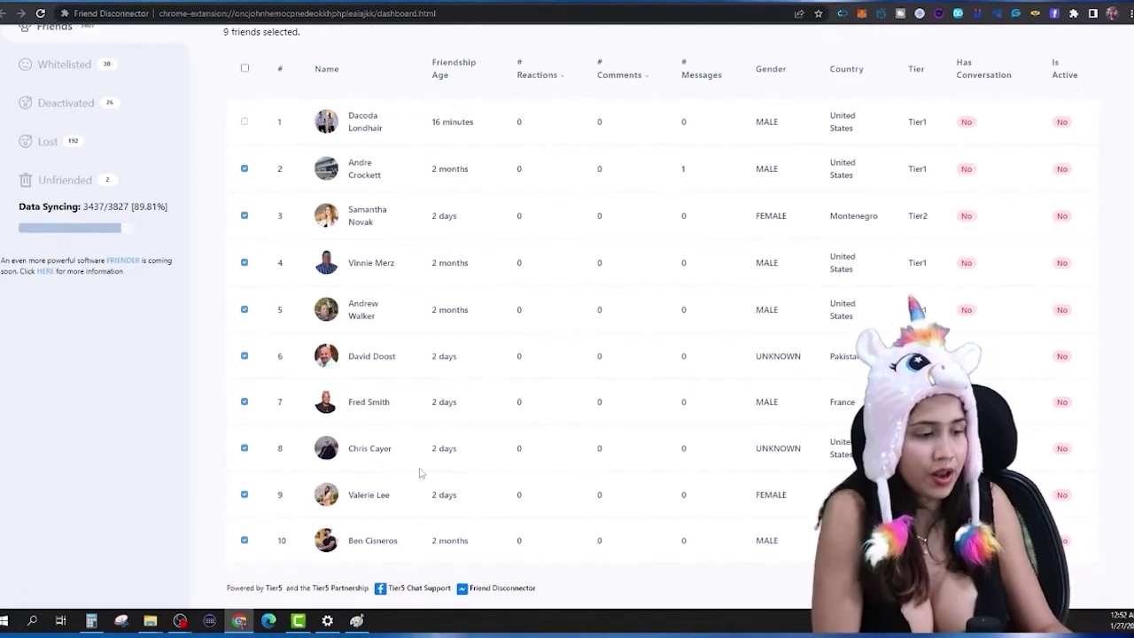
{"action": "scroll", "coordinate": [417, 476], "scroll_direction": "up", "scroll_amount": 3}
{"action": "scroll", "coordinate": [645, 418], "scroll_direction": "down", "scroll_amount": 1}
{"action": "scroll", "coordinate": [644, 418], "scroll_direction": "down", "scroll_amount": 1}
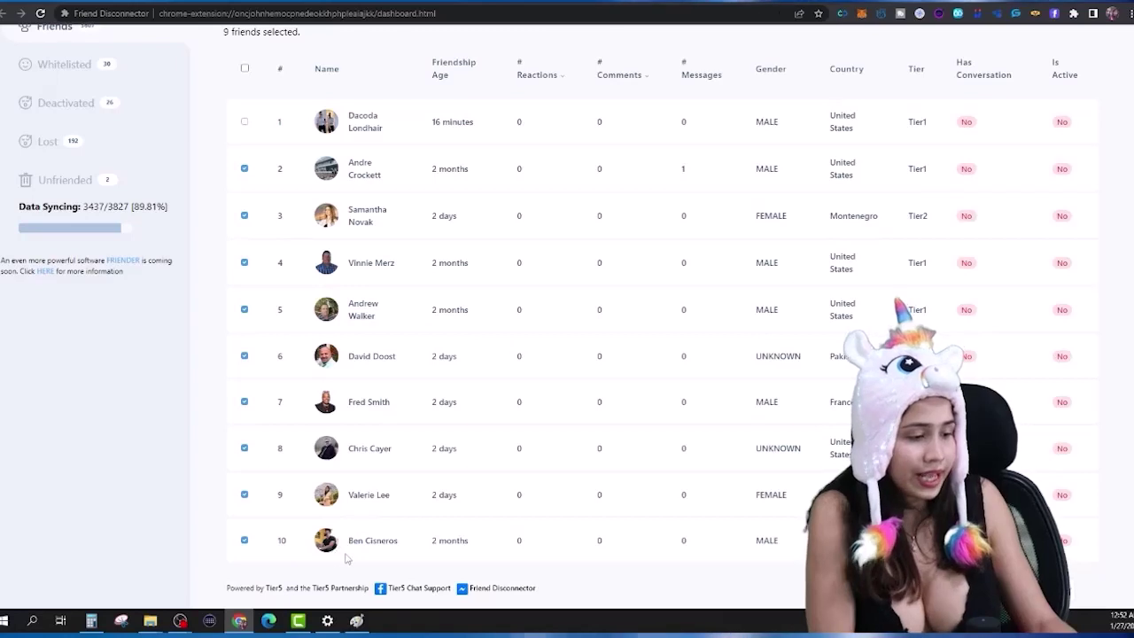
{"action": "scroll", "coordinate": [297, 221], "scroll_direction": "up", "scroll_amount": 1}
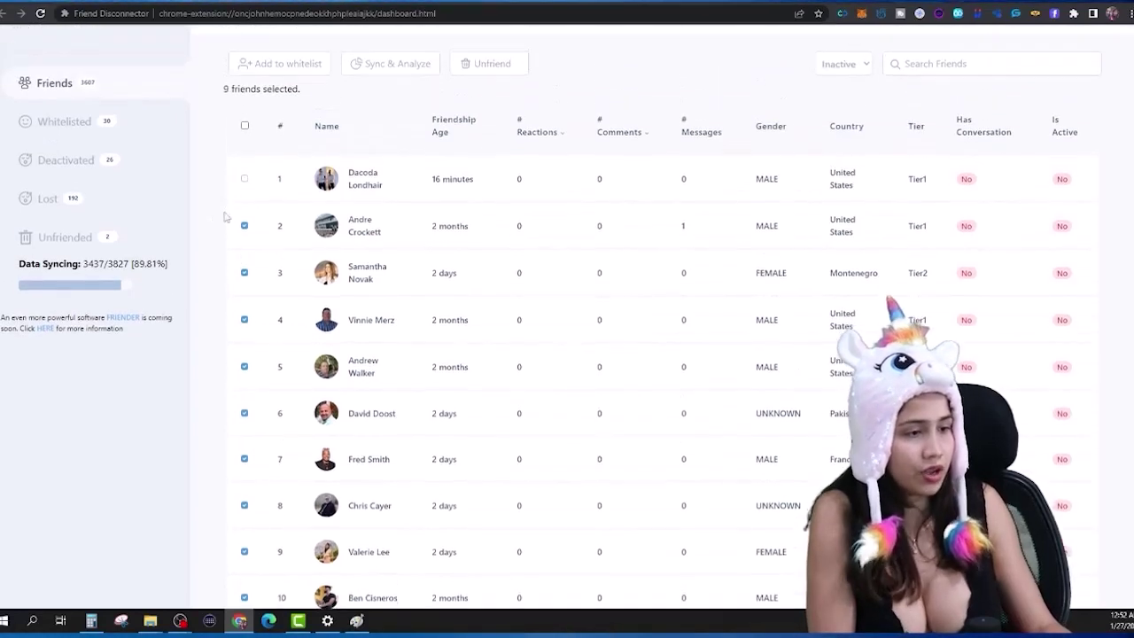
{"action": "left_click", "coordinate": [494, 71]}
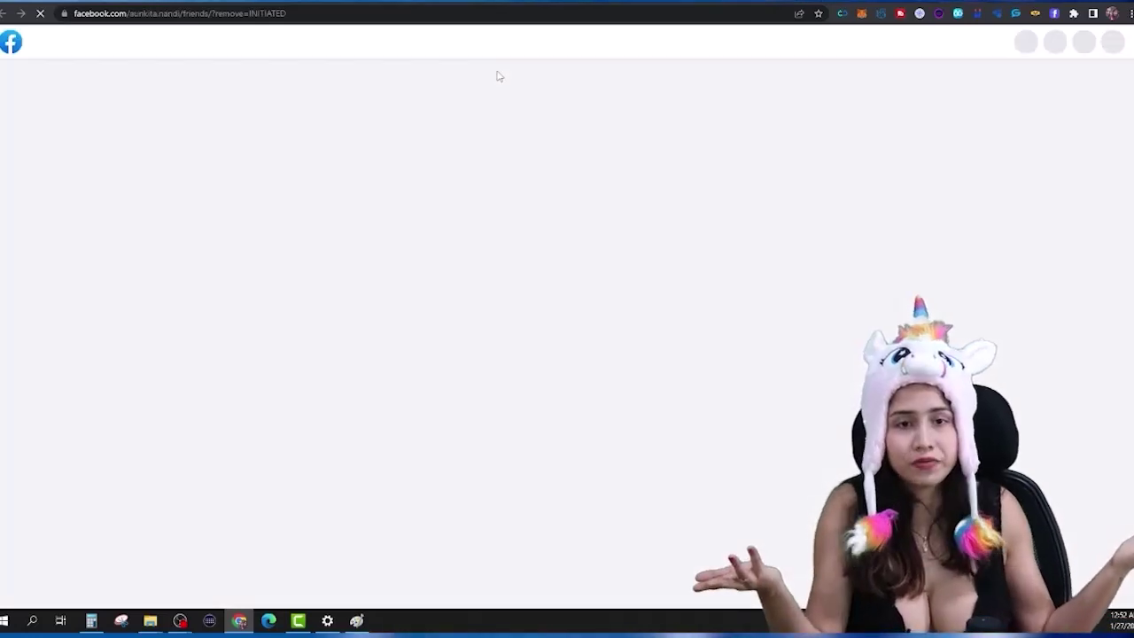